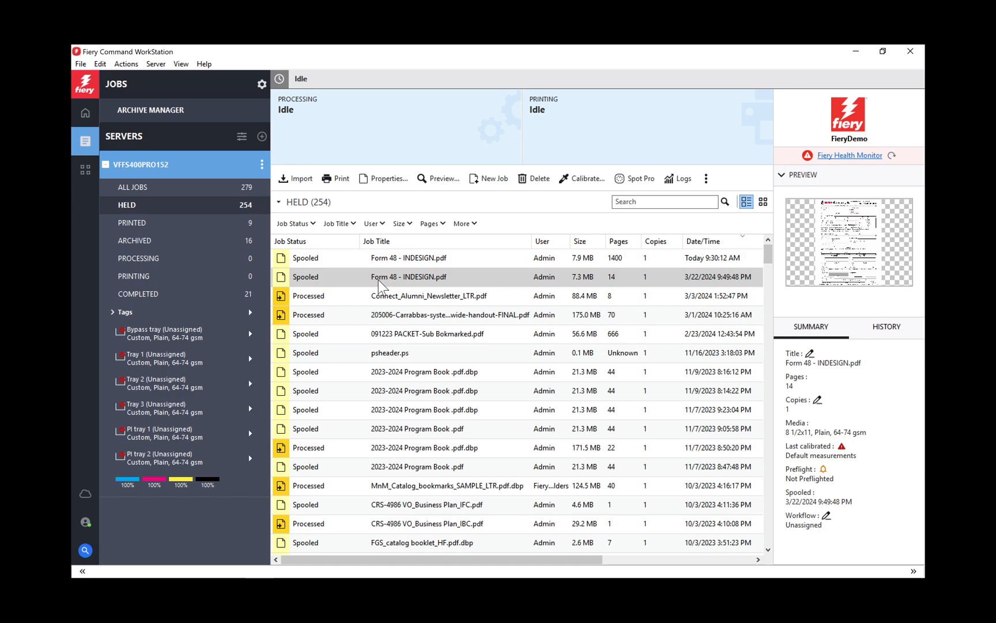
Step: Open the 14-page spooled job Form 48 - INDESIGN.pdf in JobMaster
right_click(379, 283)
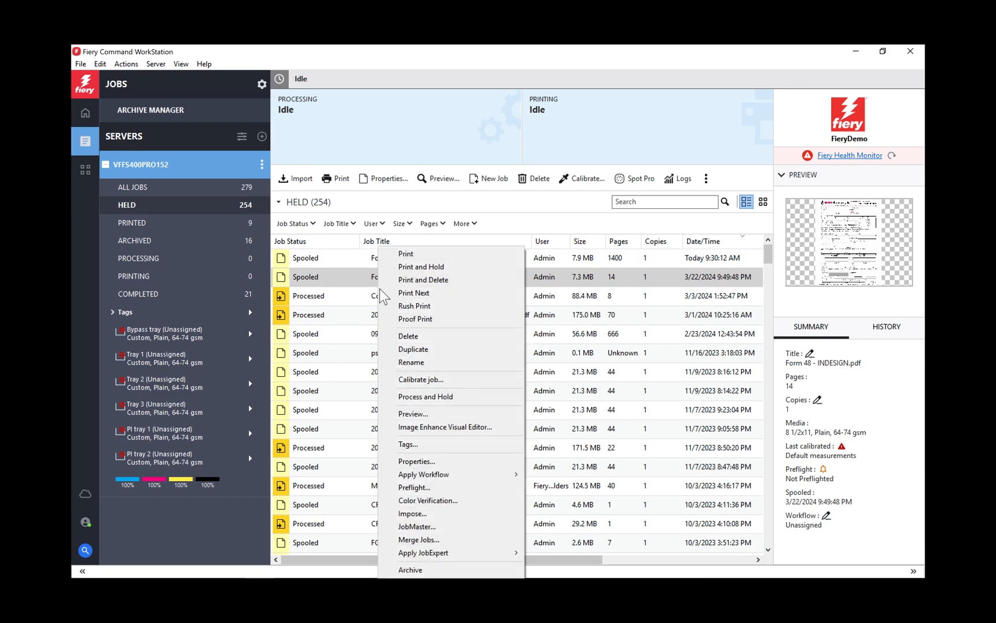
left_click(407, 526)
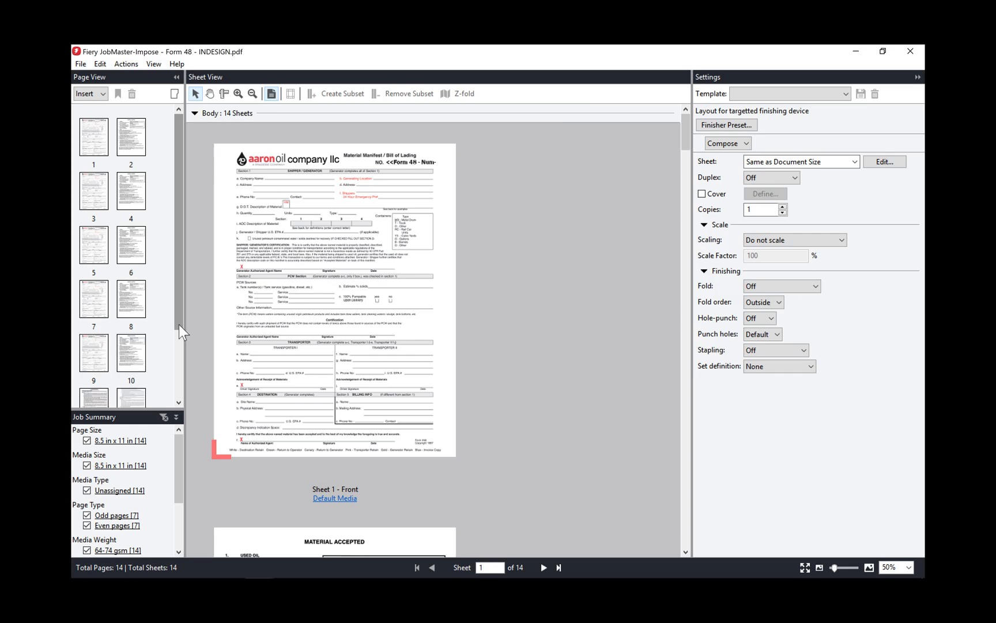
left_click_drag(178, 324, 180, 276)
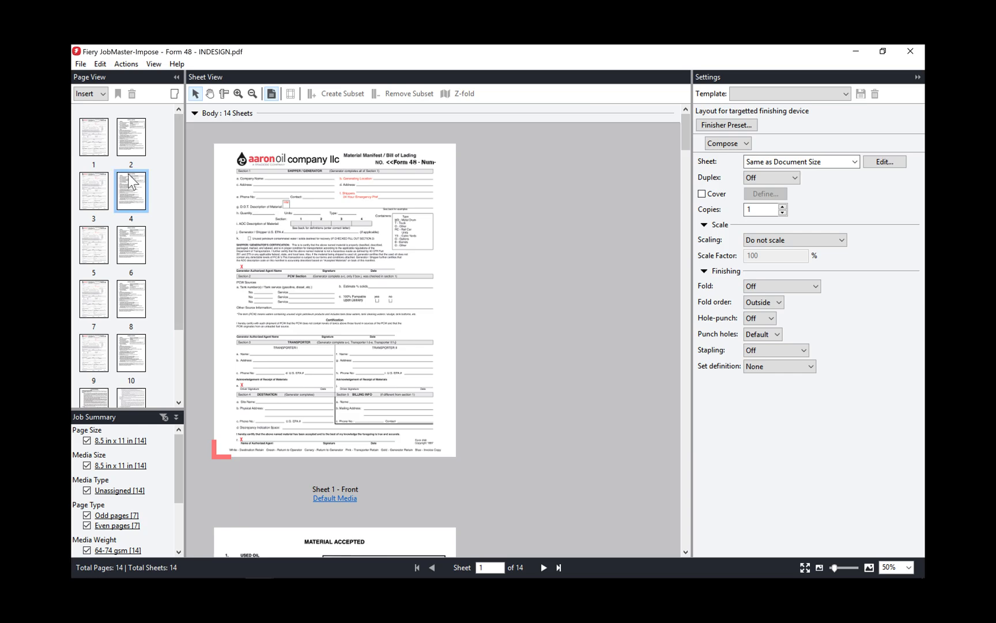
Step: Assign the 5-part NCR paper catalog media to pages 1-10 of the form
left_click(100, 150)
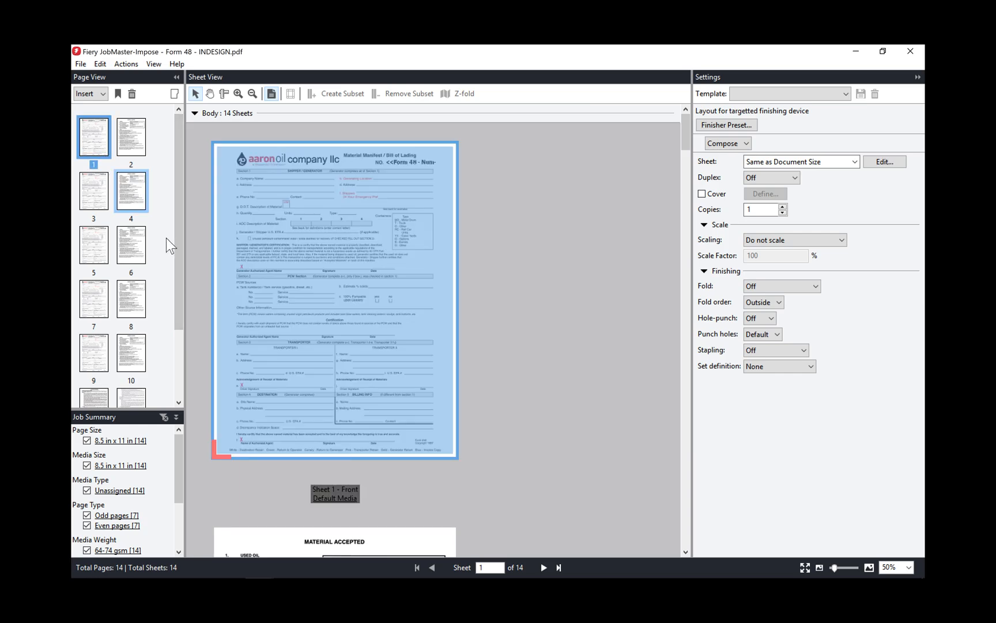
left_click_drag(179, 270, 178, 353)
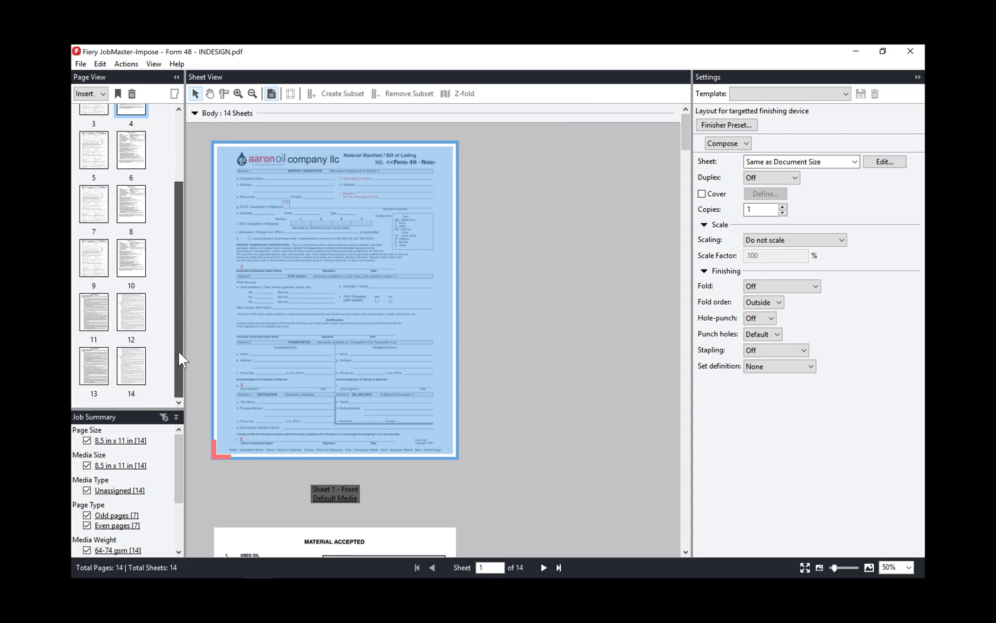
left_click(136, 275, "shift")
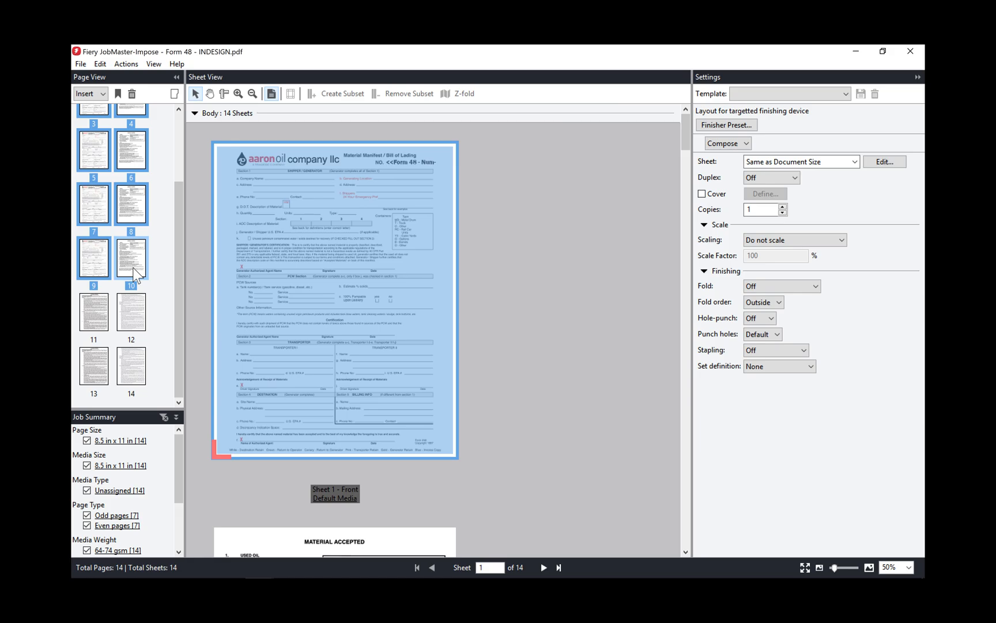
right_click(133, 267)
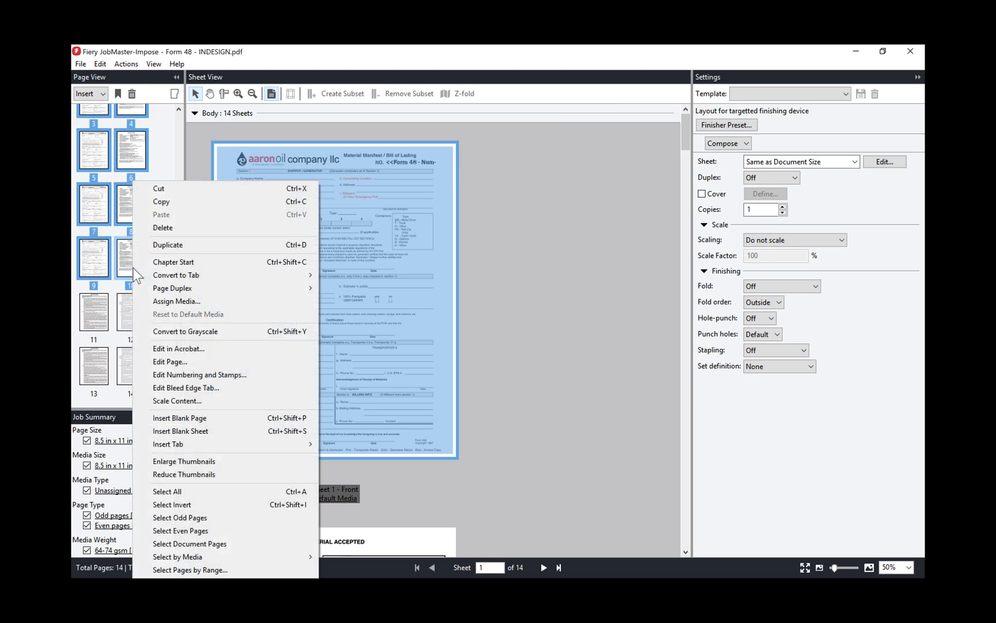
left_click(193, 302)
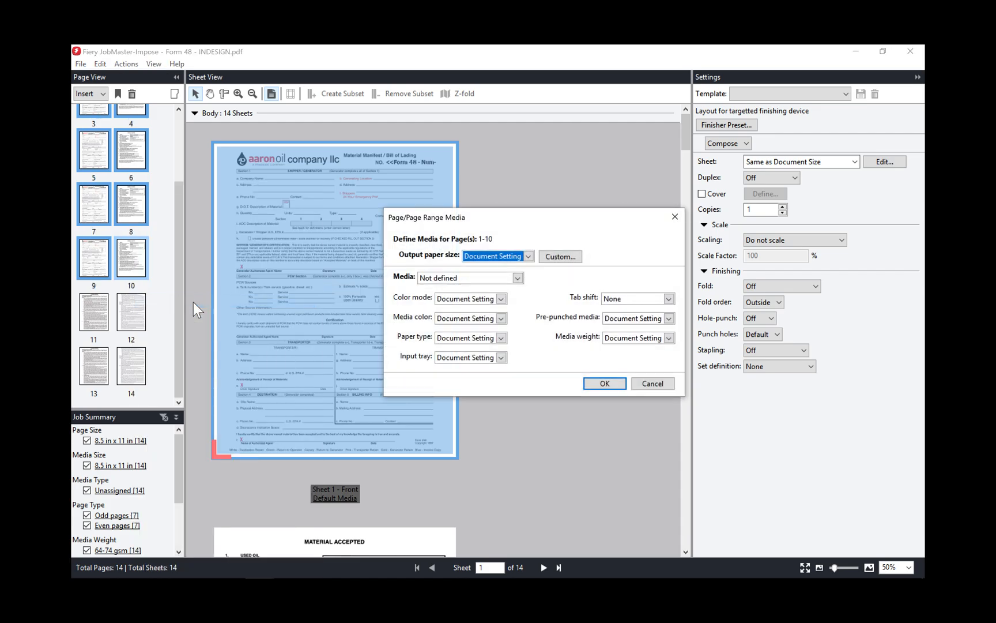
left_click(518, 278)
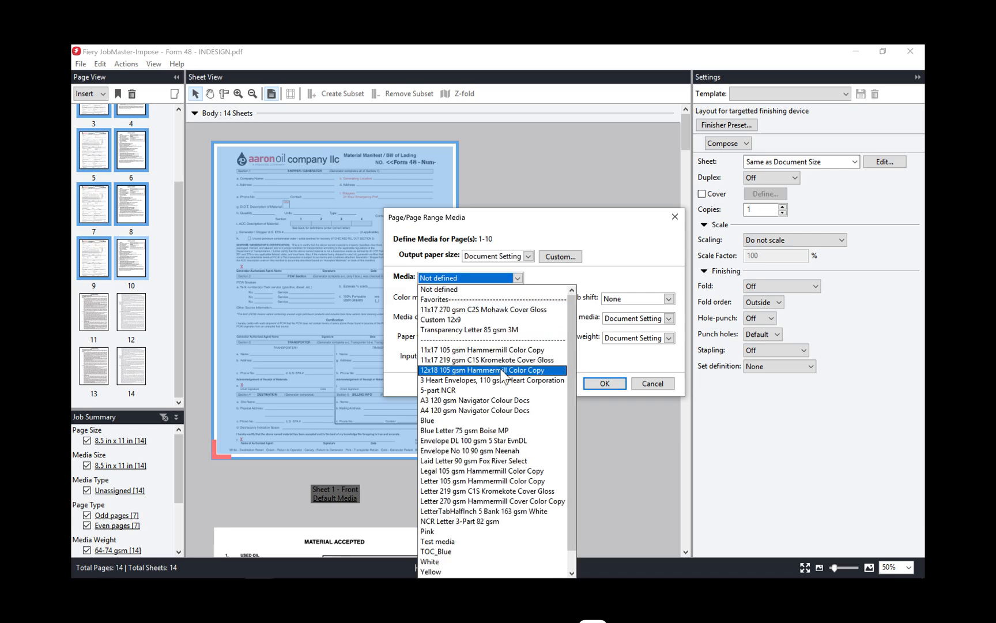
left_click(478, 390)
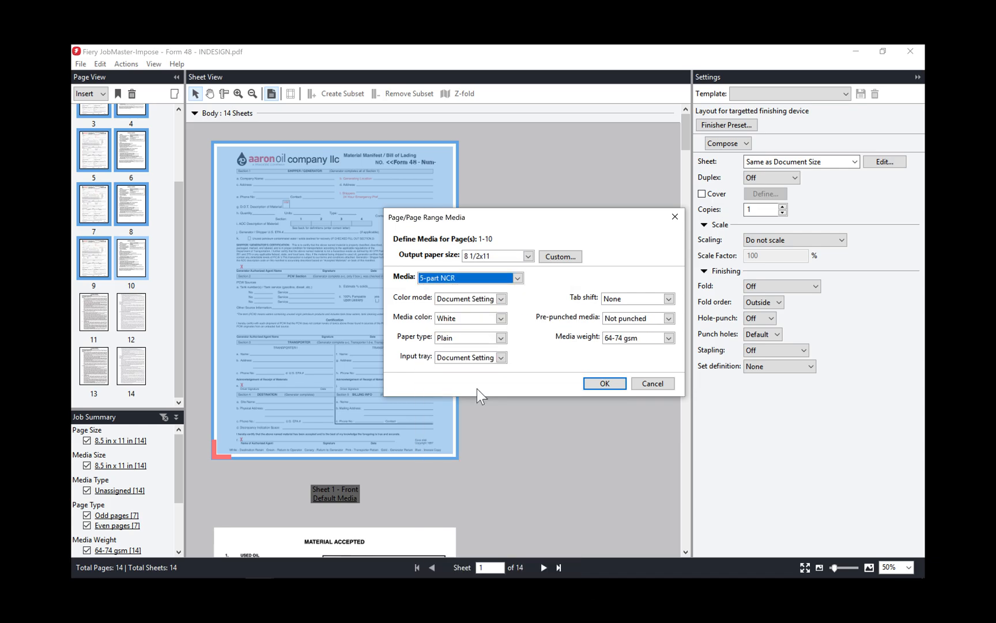
left_click(600, 383)
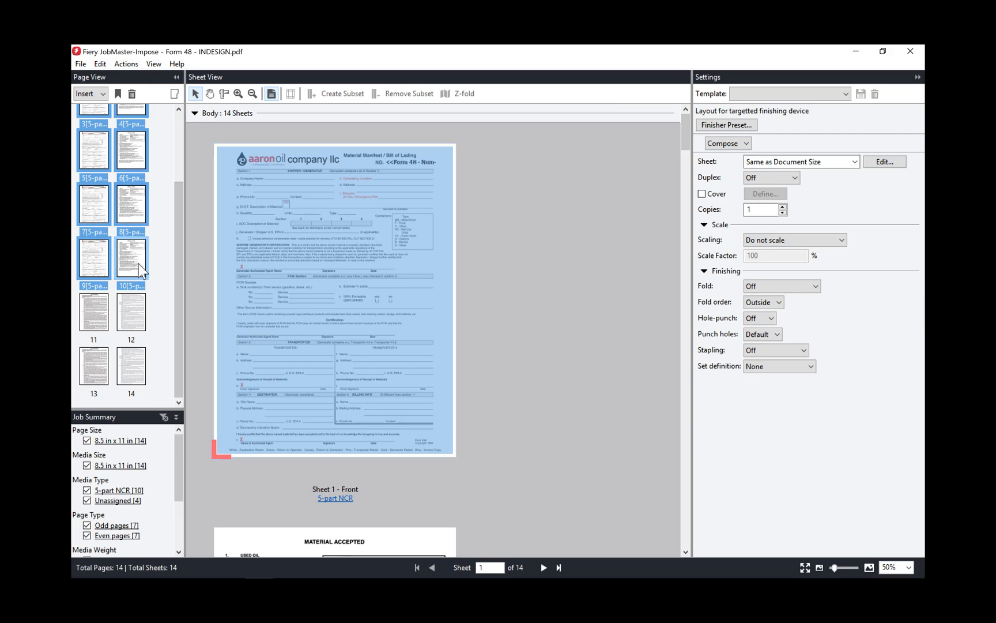
Step: Assign the TOC_Blue media to the terms and conditions pages 11-14
left_click(107, 315)
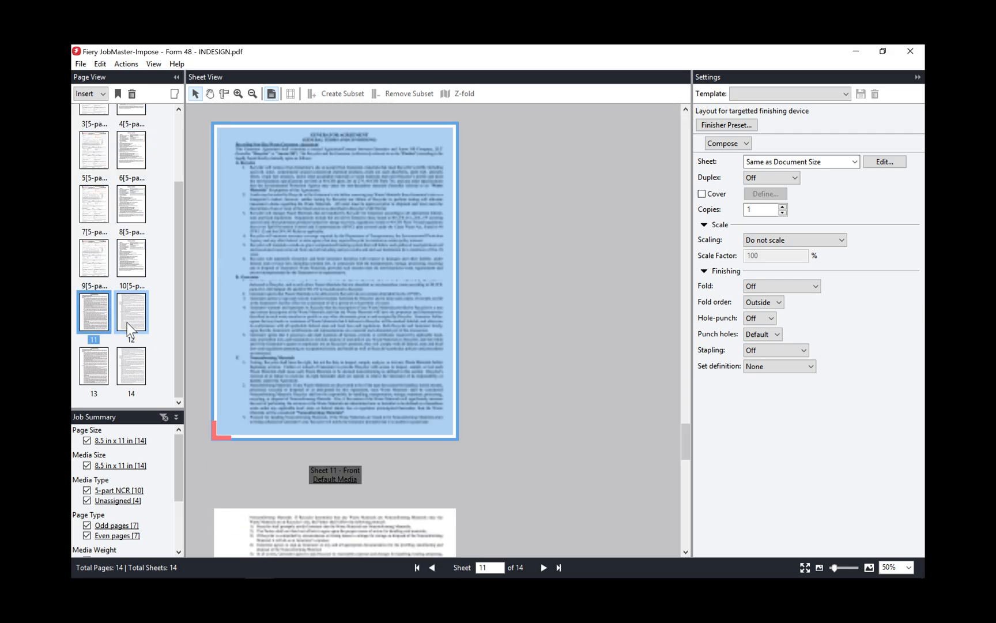
left_click(130, 360, "shift")
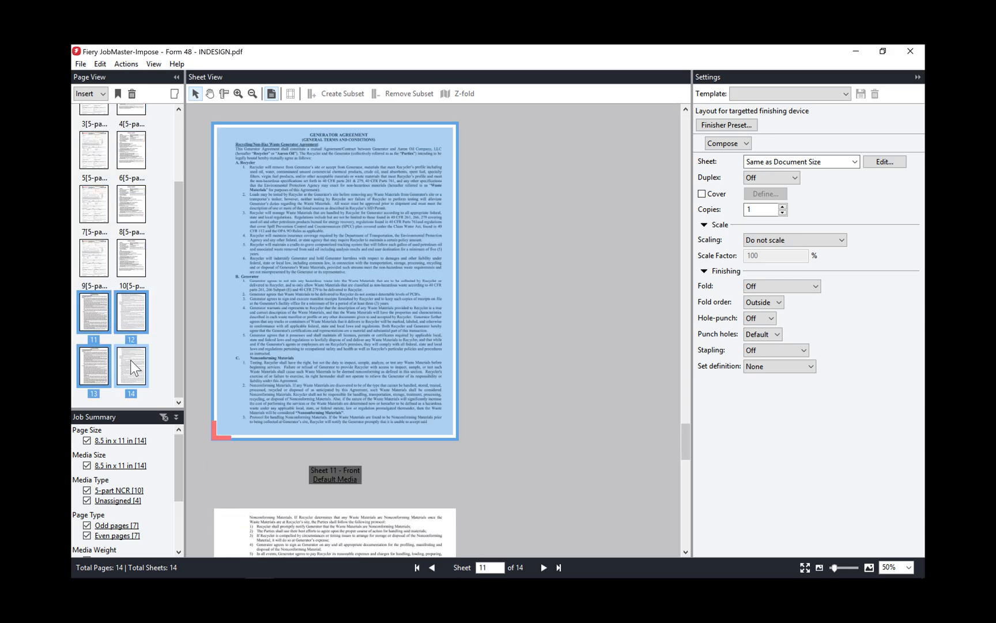
right_click(129, 312)
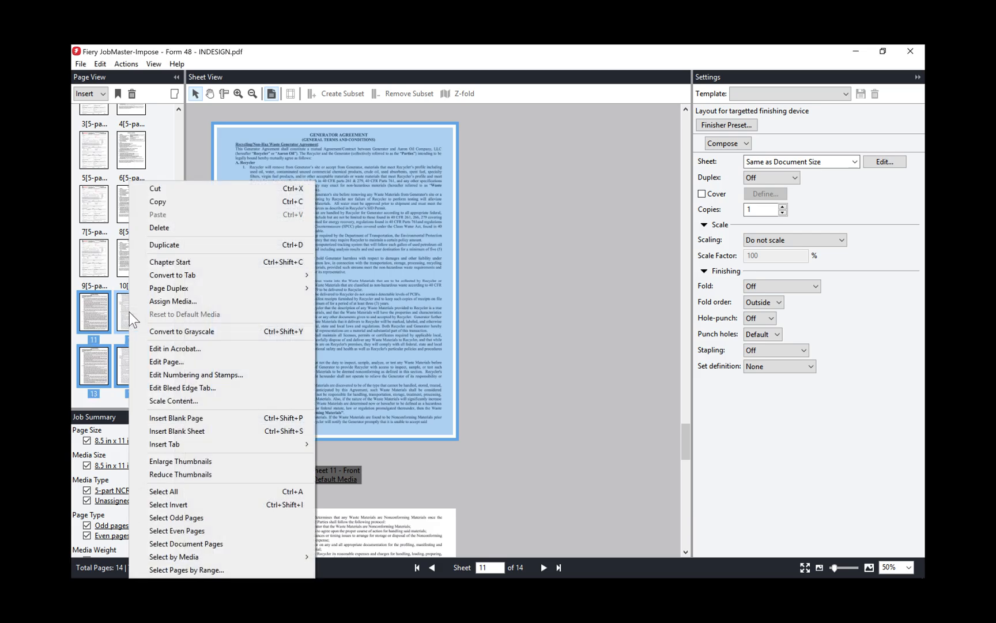
left_click(178, 302)
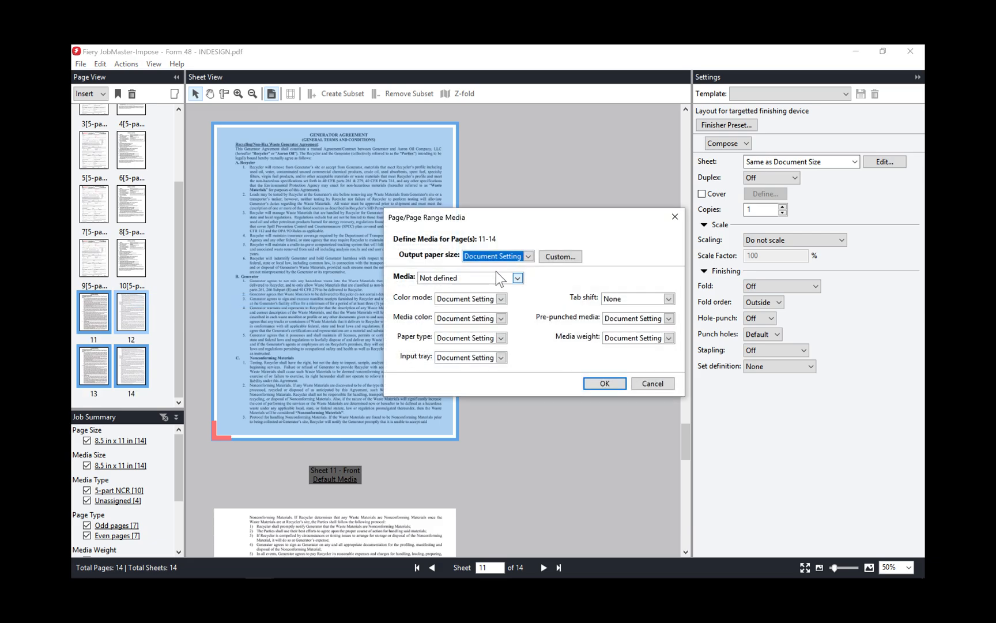
left_click(517, 278)
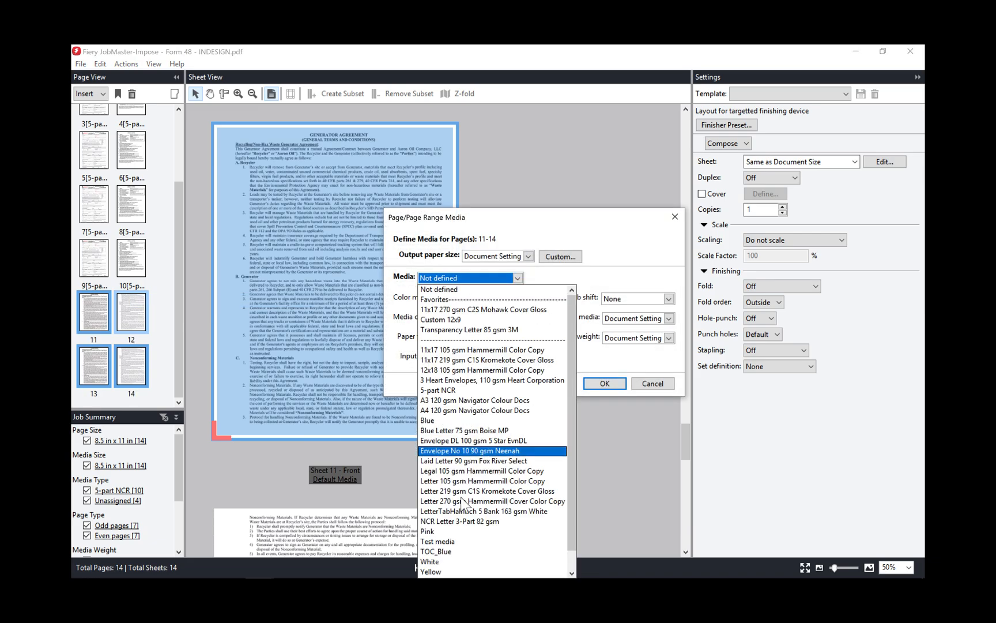
left_click(454, 551)
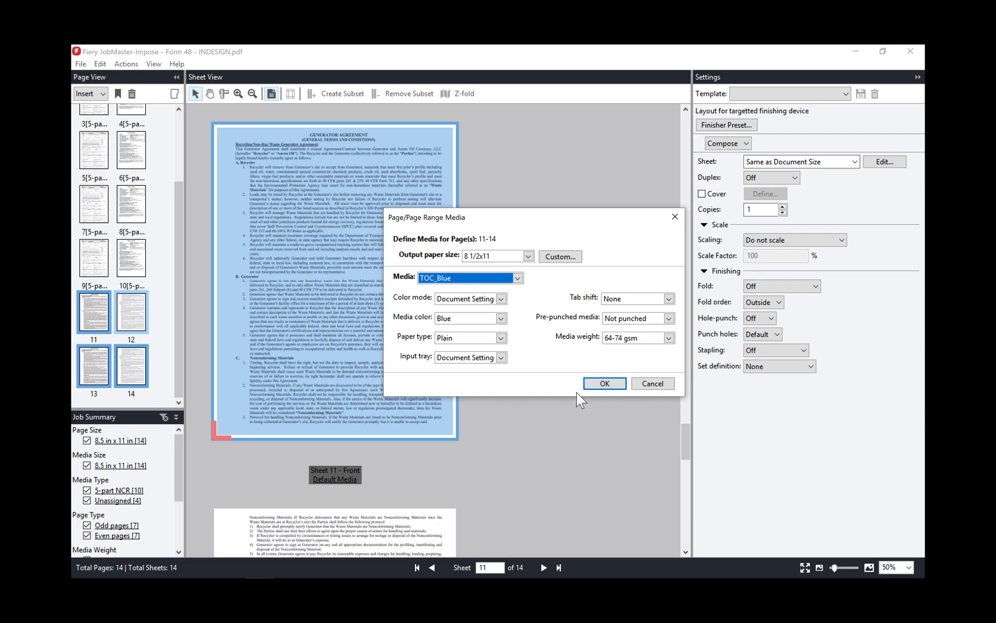
left_click(603, 384)
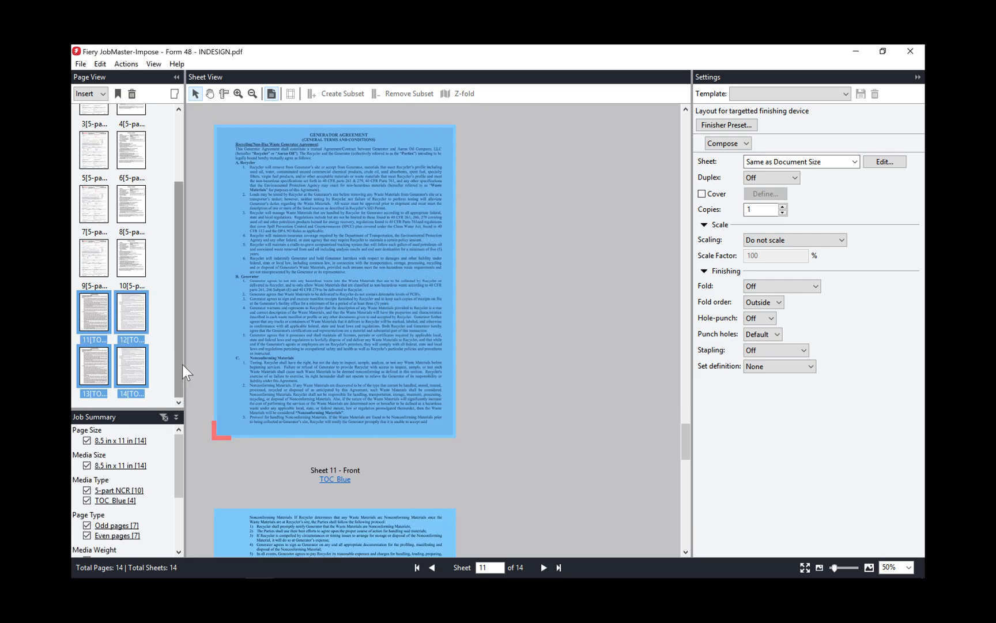
Step: Select all pages of the document and apply page duplex so they print front and back
left_click_drag(182, 364, 180, 241)
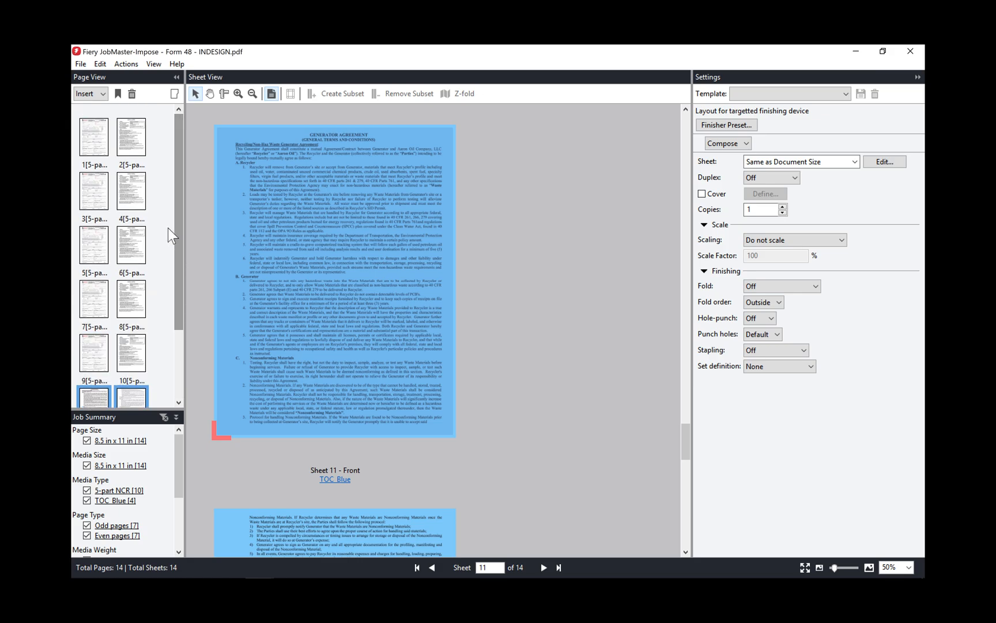
left_click(98, 67)
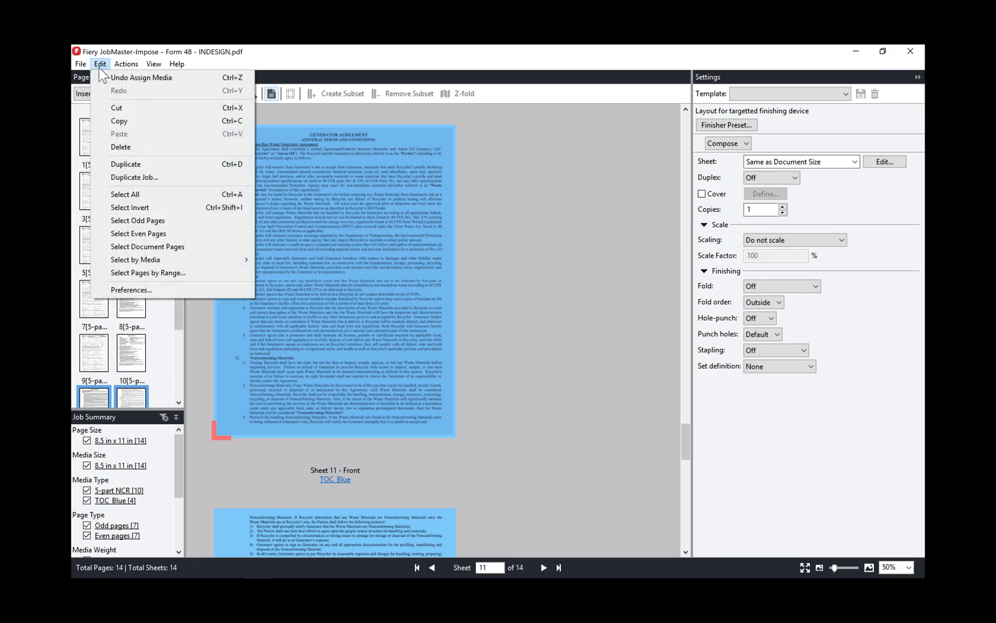
left_click(125, 194)
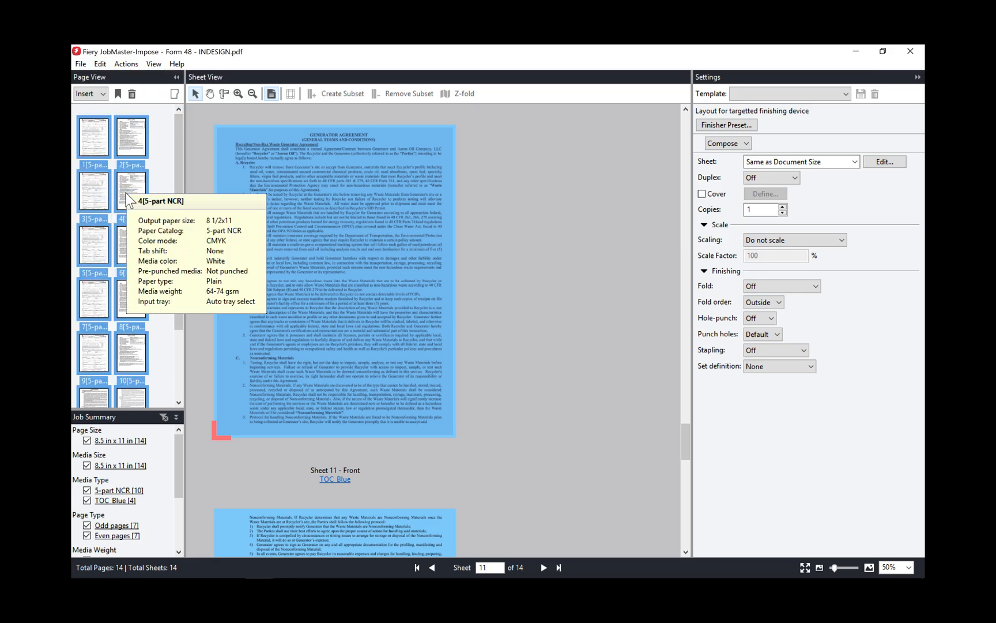
right_click(133, 145)
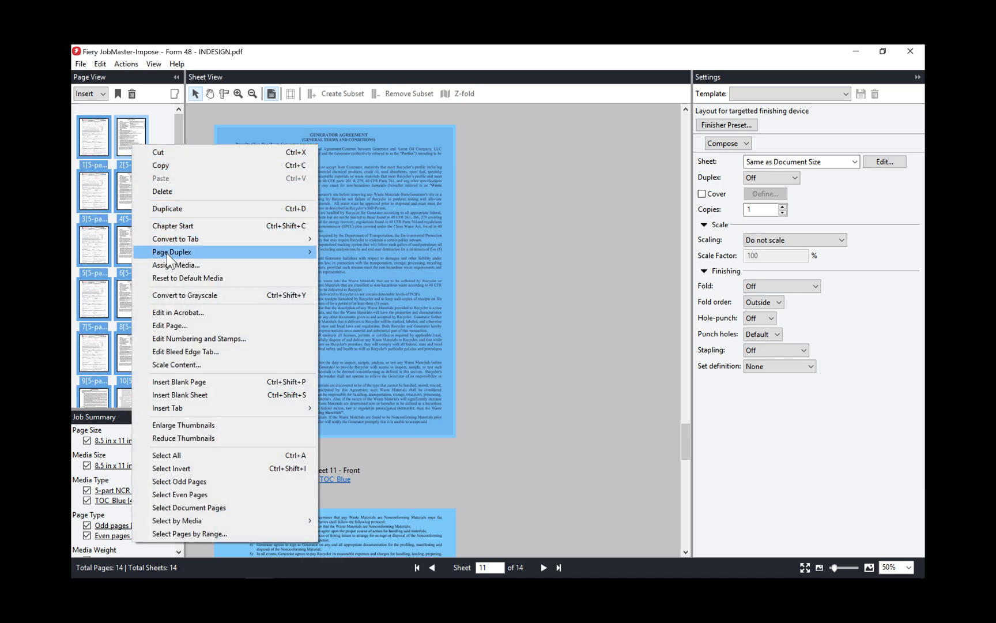
mouse_move(239, 251)
left_click(342, 264)
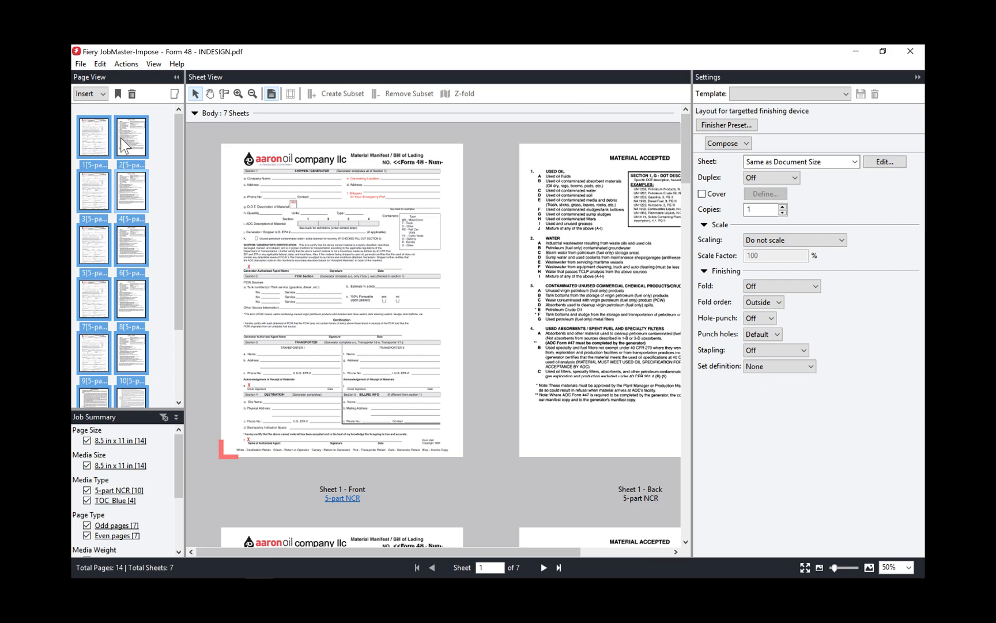
Step: Duplicate the whole job to 100 total copies and look through the resulting page thumbnails
left_click(101, 64)
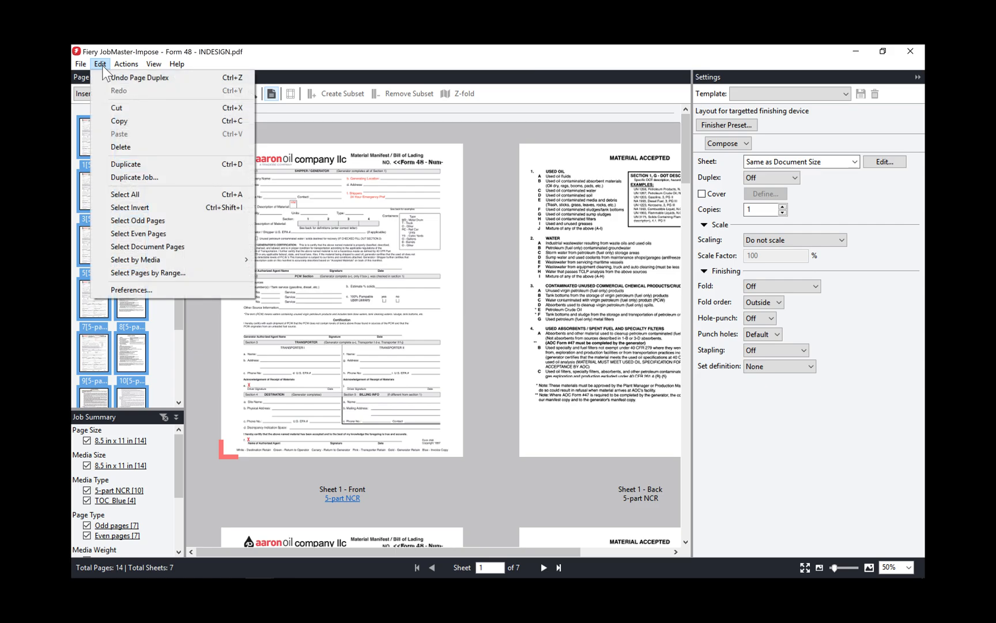
left_click(122, 178)
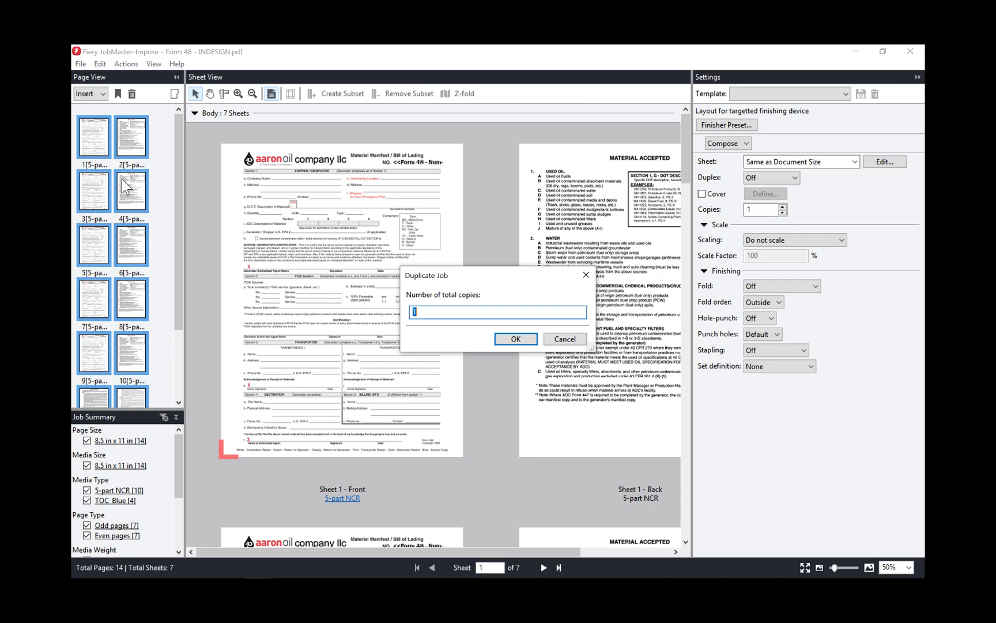
type("100")
left_click(503, 337)
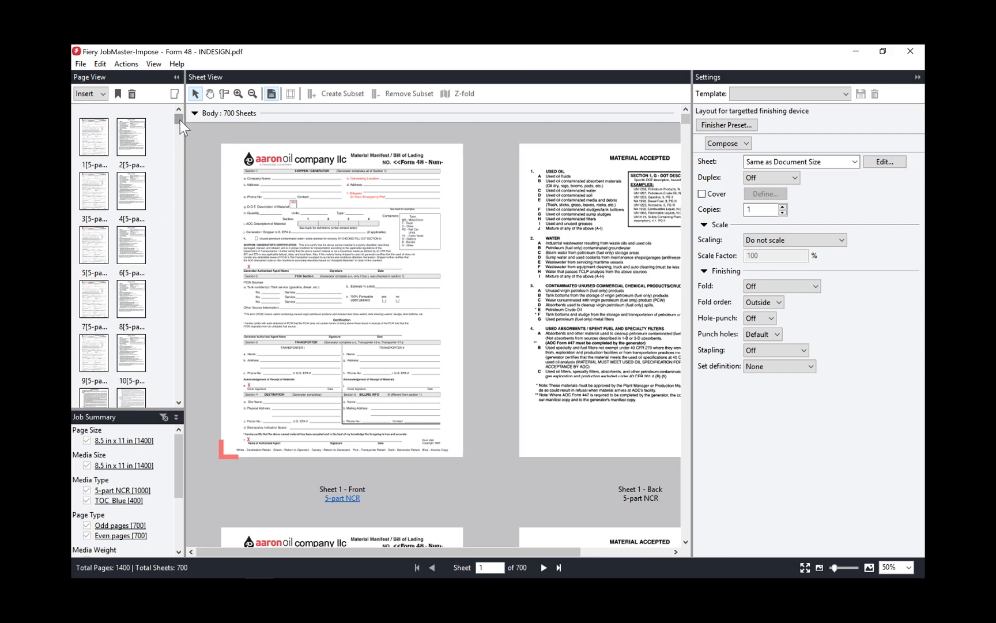
left_click_drag(180, 120, 184, 410)
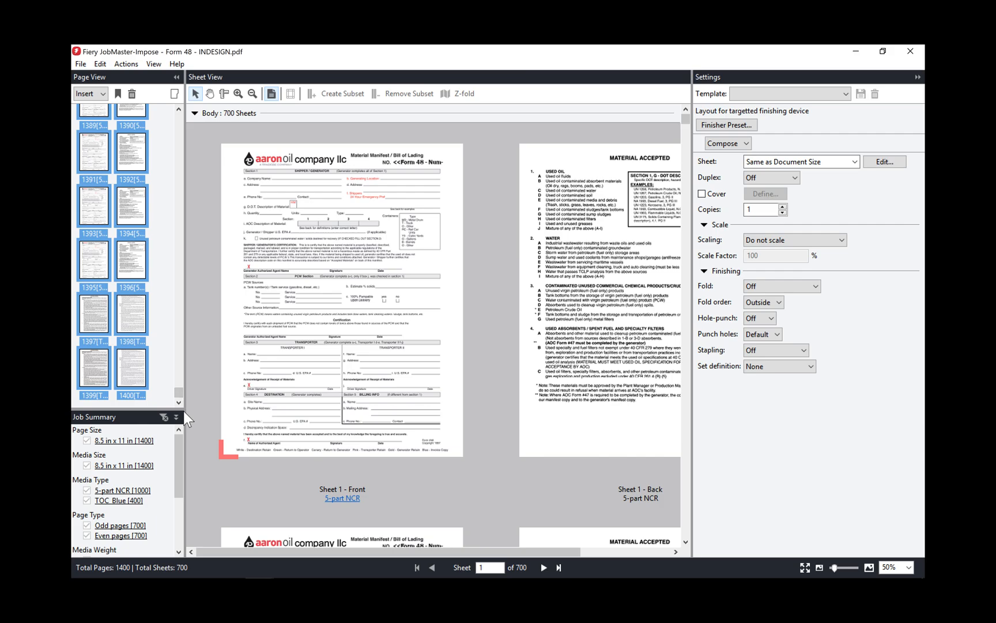
left_click_drag(180, 395, 171, 115)
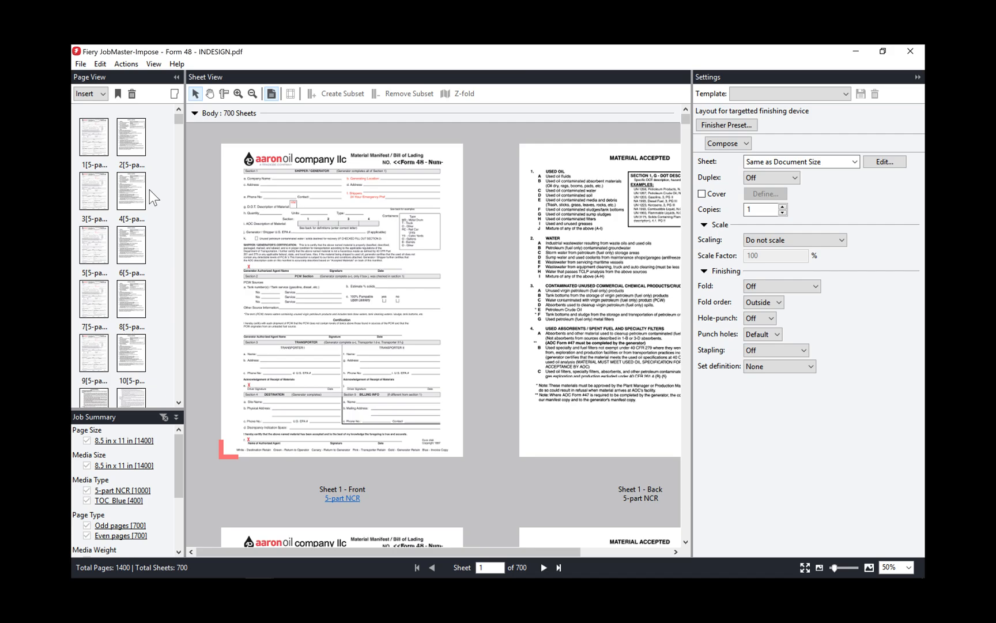
Step: Select every page in the document that uses the 5-part NCR media and check the selection in the thumbnails
left_click(102, 66)
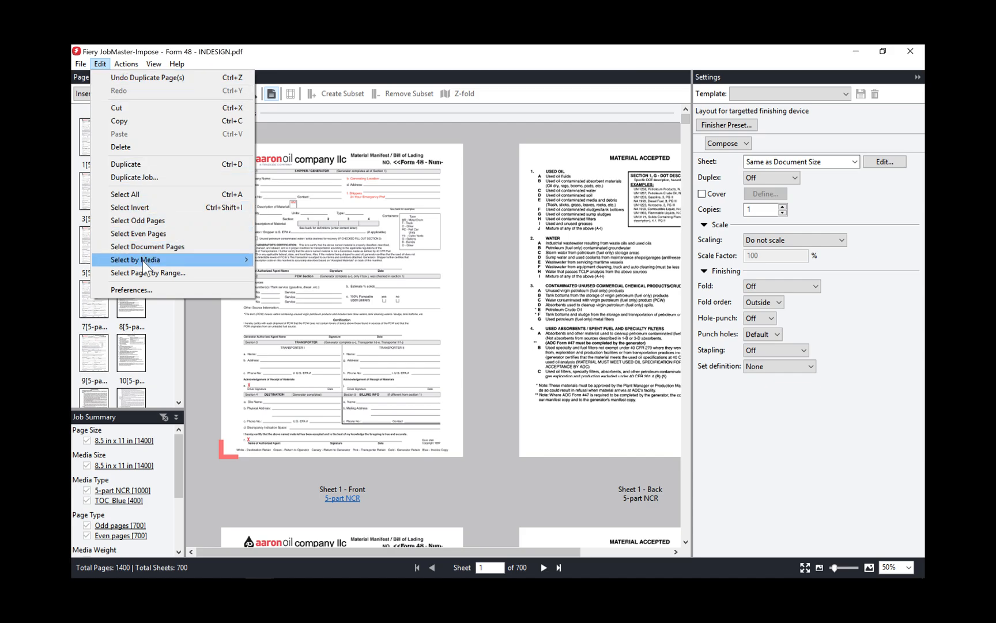
mouse_move(142, 260)
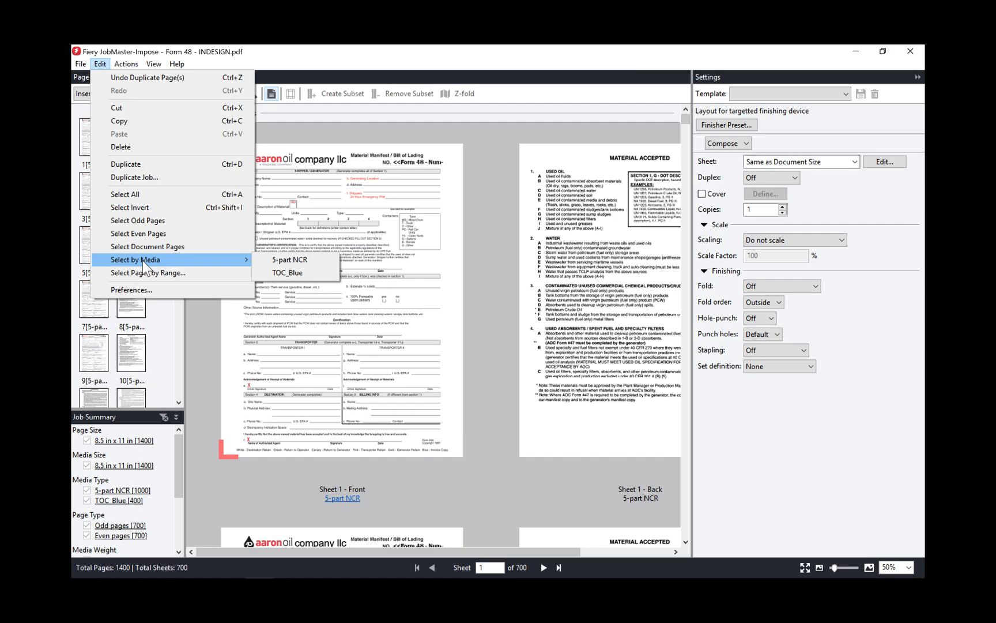
mouse_move(216, 258)
left_click(281, 259)
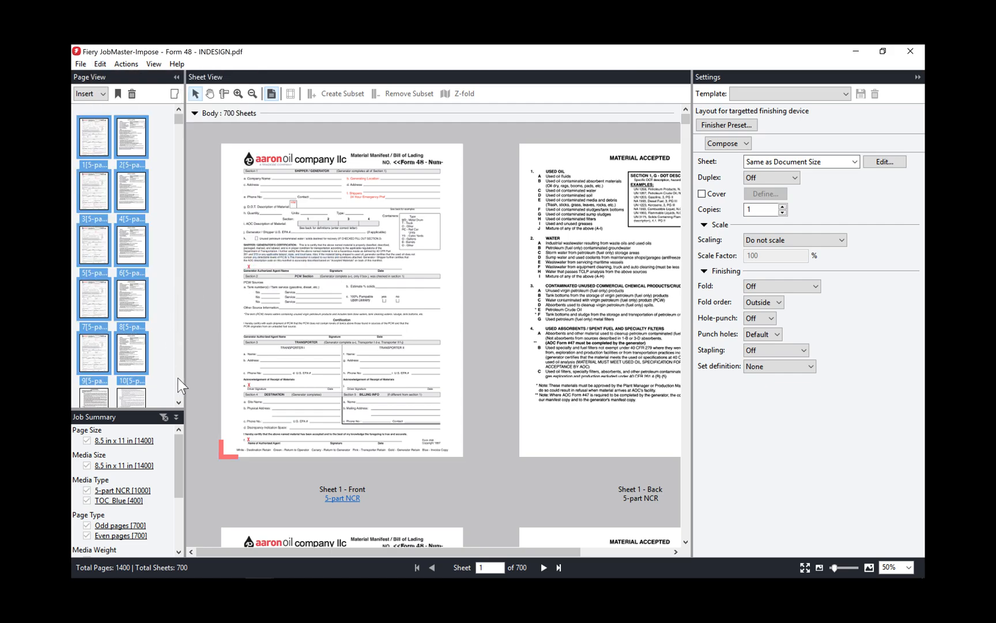
left_click(180, 402)
left_click(179, 402)
left_click(180, 402)
left_click(179, 403)
left_click(180, 402)
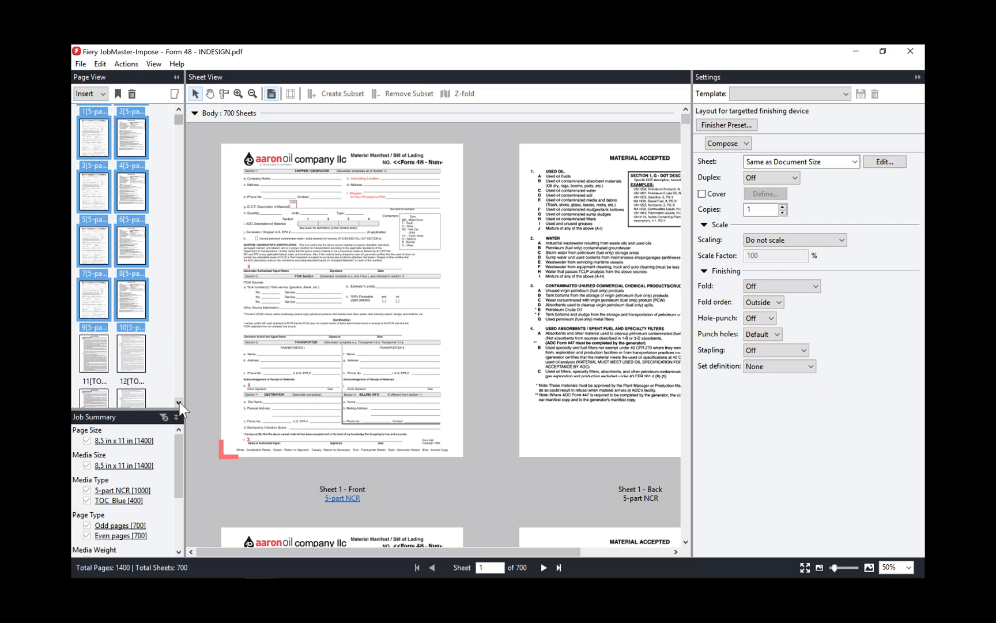
Step: Open the Numbering and Stamps editor for the selected 5-part NCR pages
left_click(101, 65)
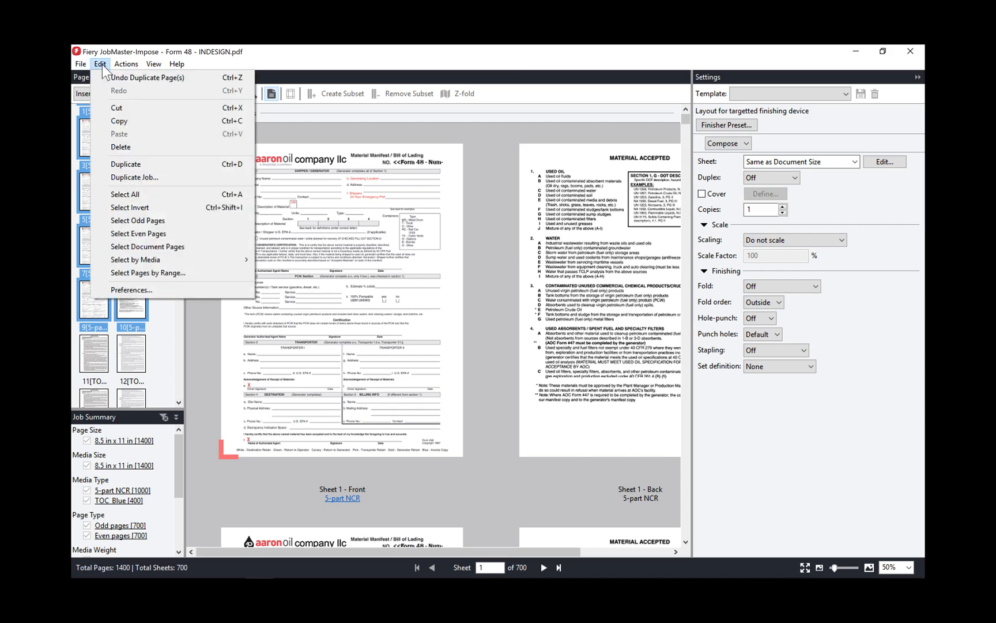
left_click(126, 64)
mouse_move(140, 163)
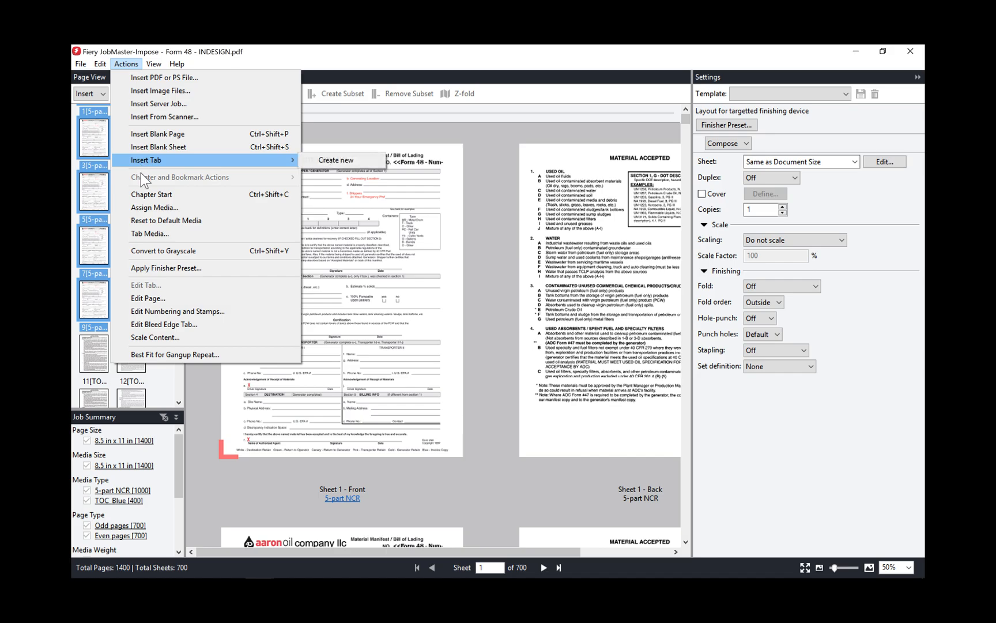
left_click(151, 311)
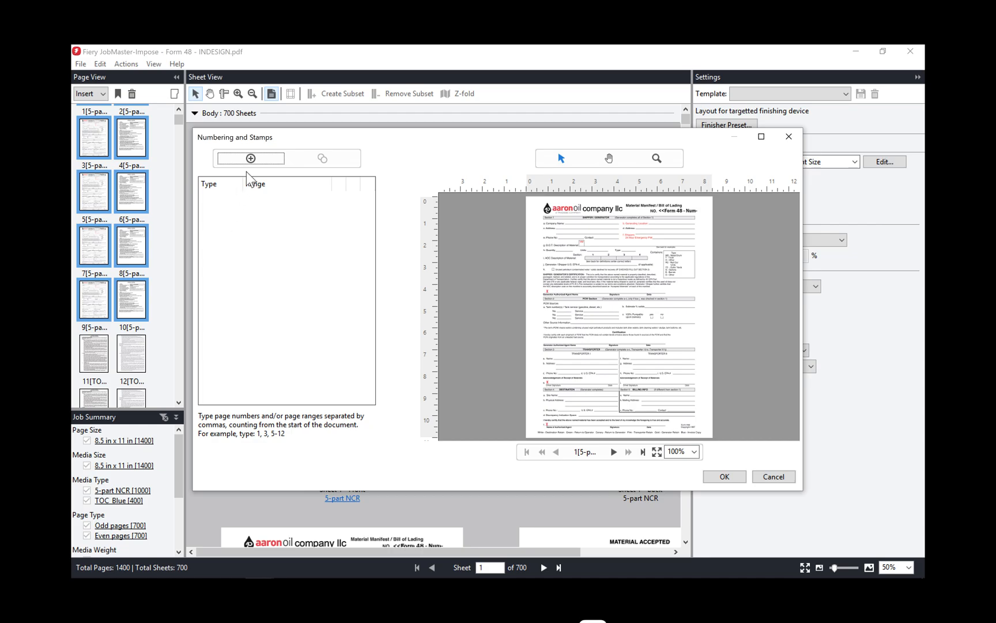
Step: Add a page numbering entry for the 5-part NCR pages with the text {#05:DOCUMENT_PAGE_NUMBER} for five-digit numbers
left_click(251, 158)
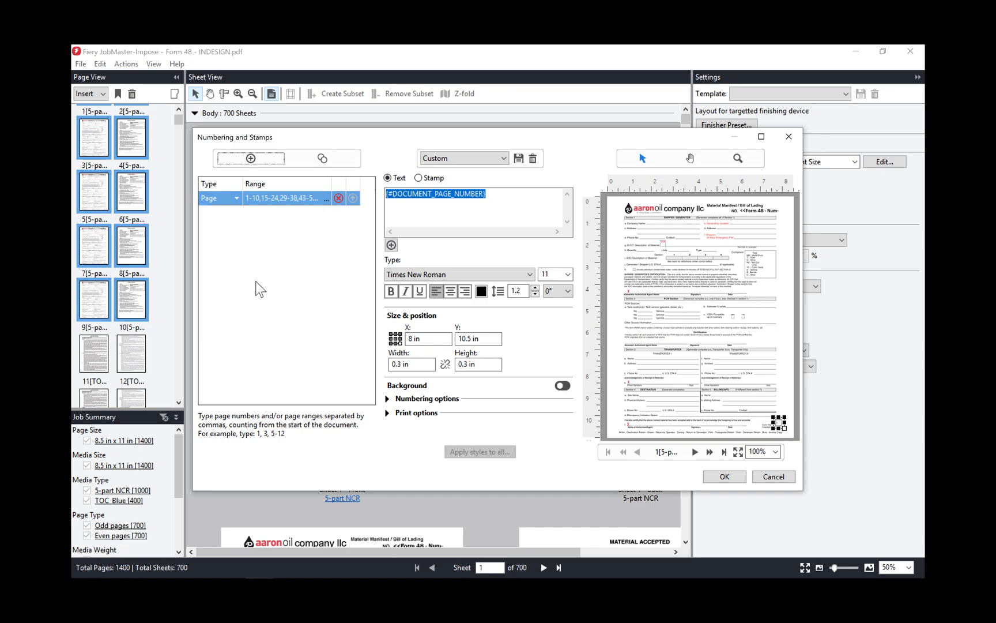
left_click(393, 195)
type("05")
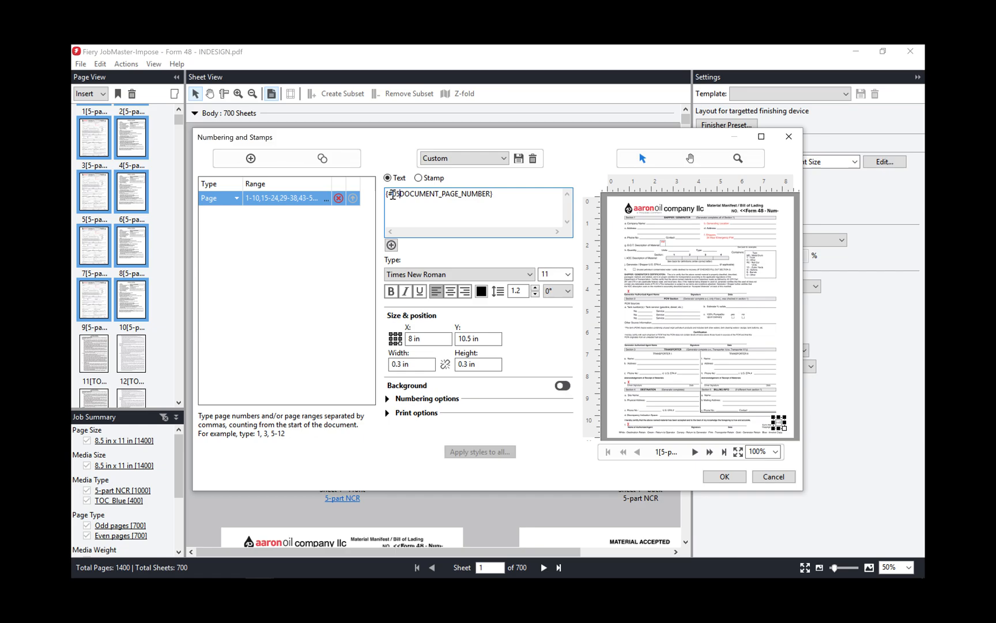
type(":")
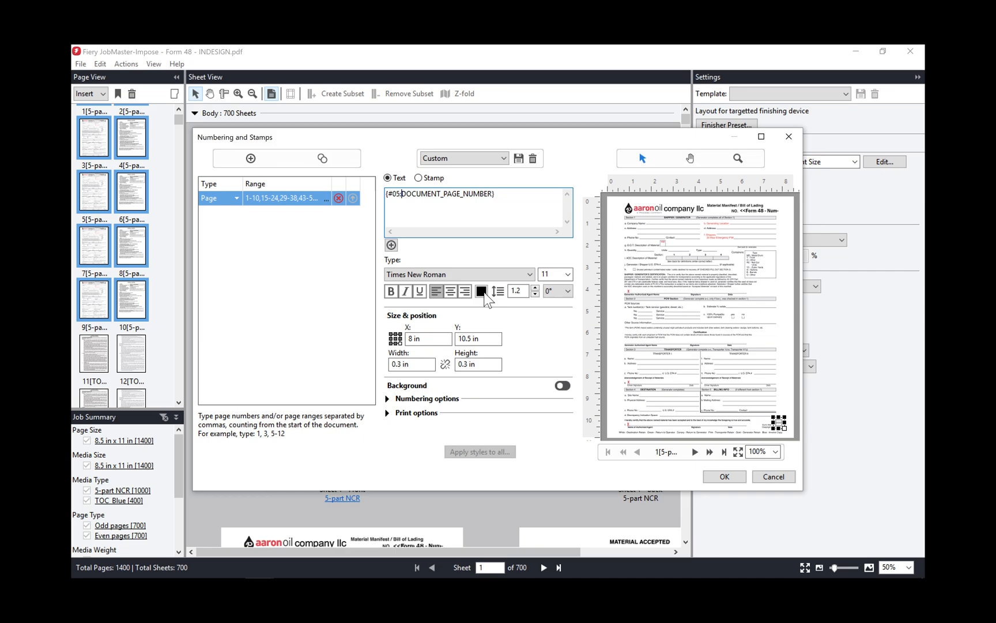
Step: Apply the saved sens preset to the page numbering entry and show its numbering options
left_click(387, 398)
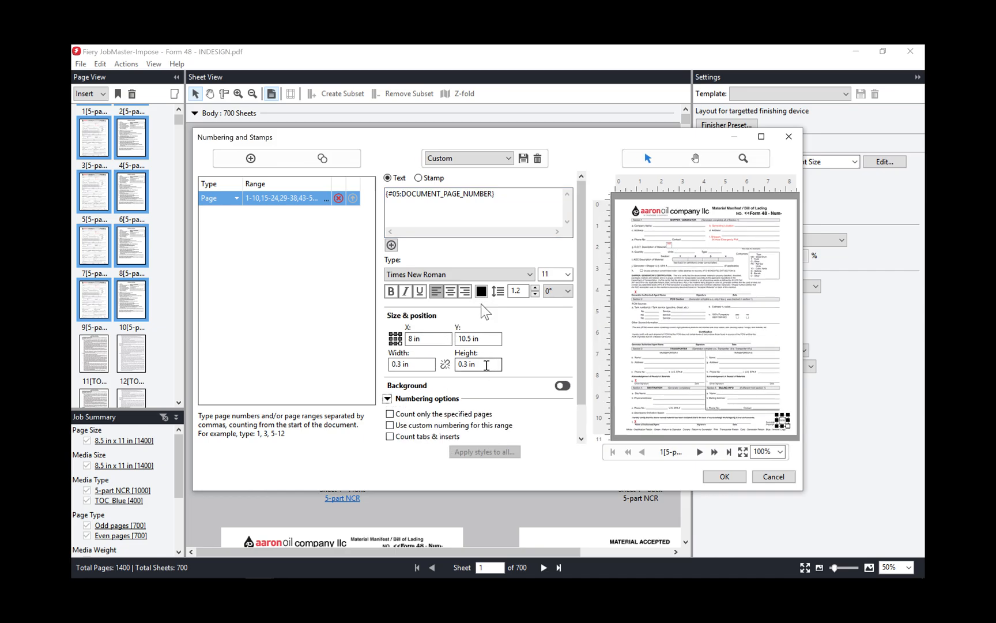
left_click(507, 158)
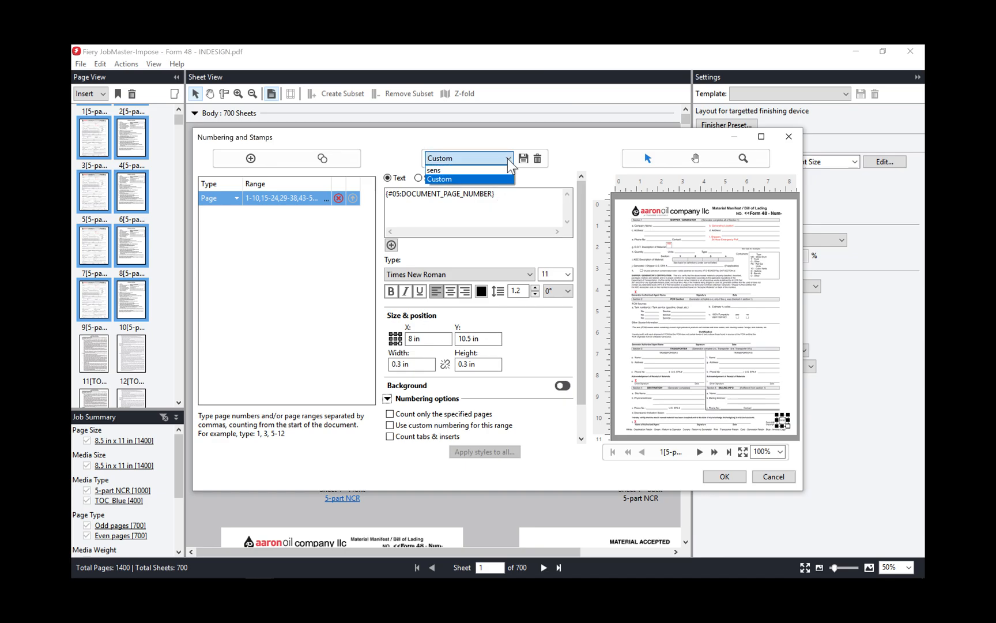
left_click(438, 170)
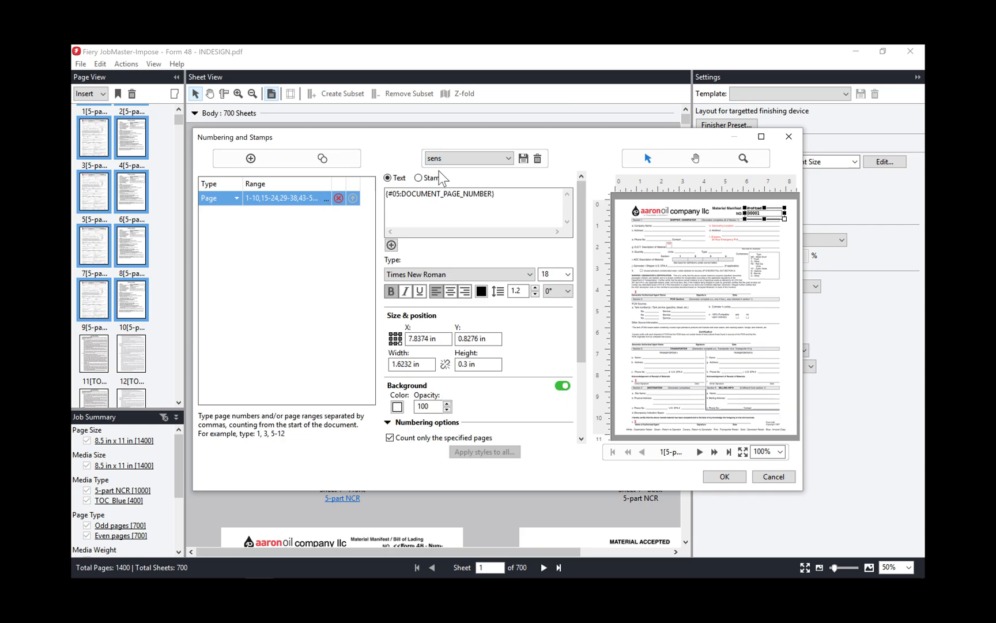
left_click_drag(577, 305, 579, 374)
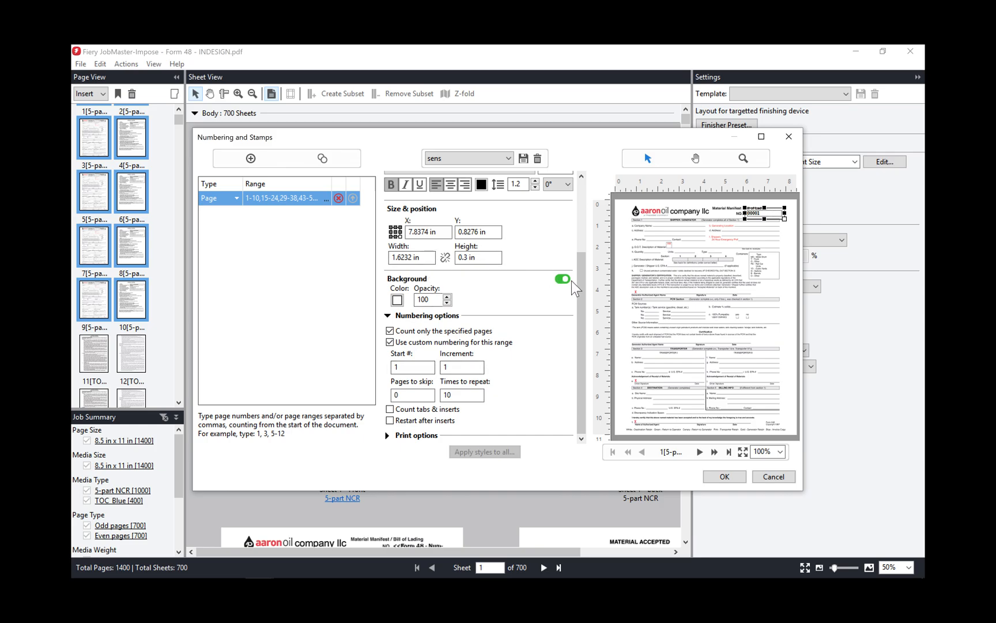
mouse_move(581, 283)
left_mouse_down()
mouse_move(579, 216)
mouse_move(585, 299)
left_mouse_up()
Step: Magnify the preview to 150% around the NO. field and check the numbering page by page from page 1 through page 11
left_click(780, 452)
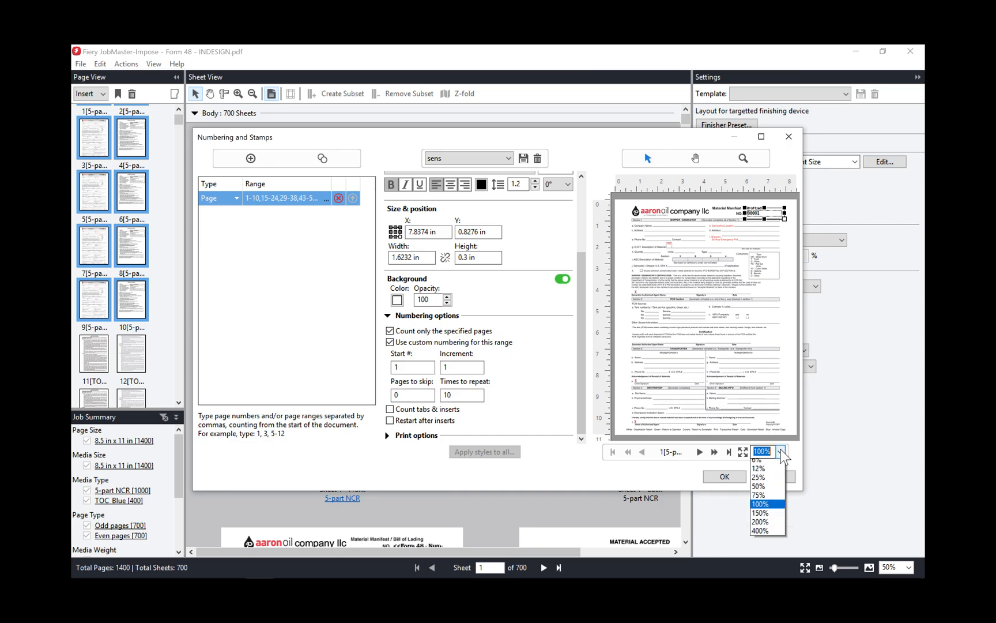
left_click(760, 517)
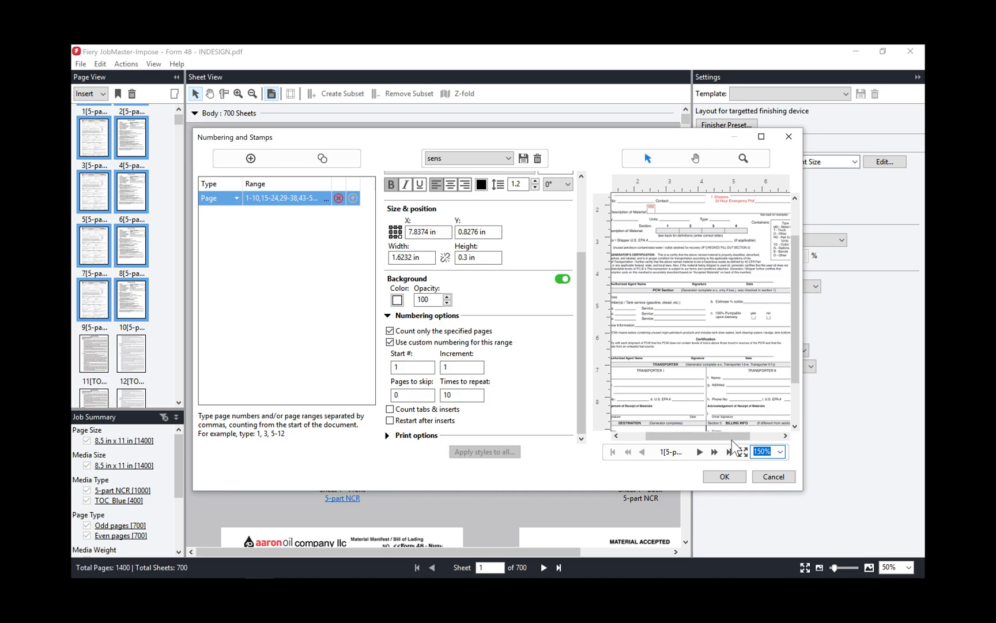
left_click_drag(731, 436, 789, 441)
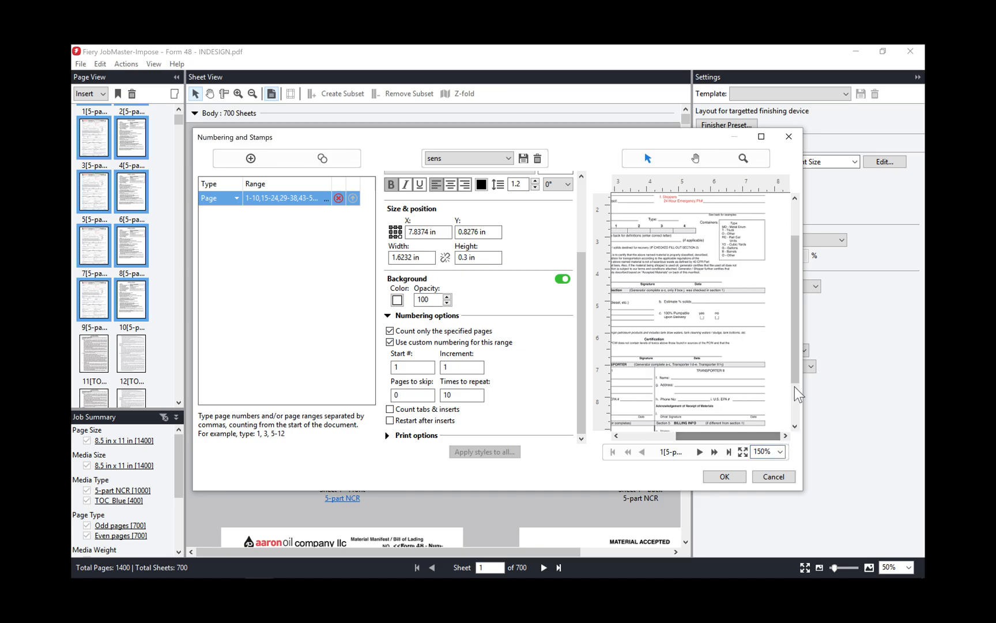
left_click_drag(796, 375, 793, 319)
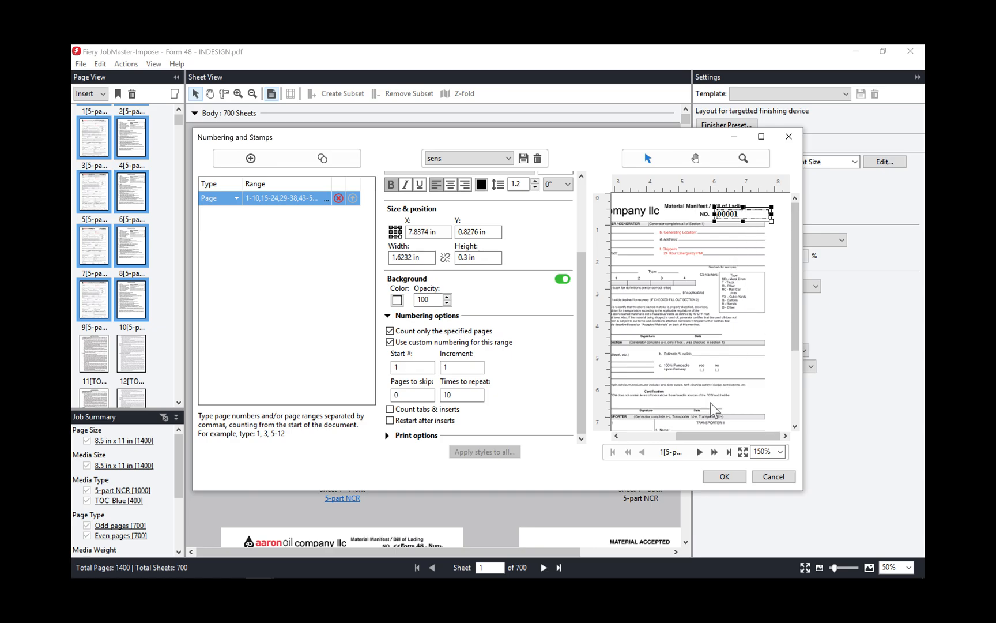
left_click(699, 453)
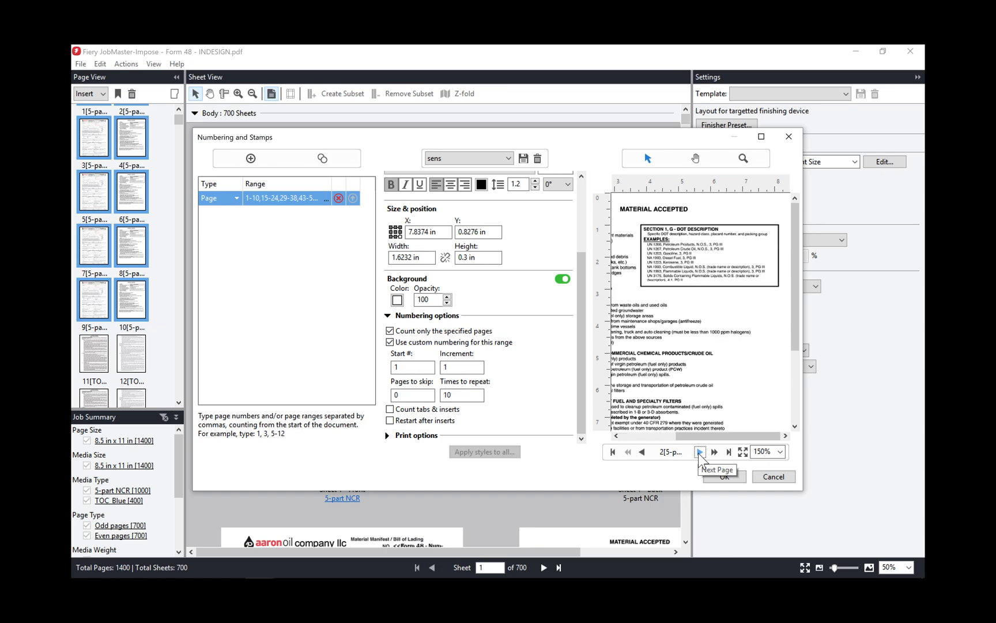
left_click(699, 453)
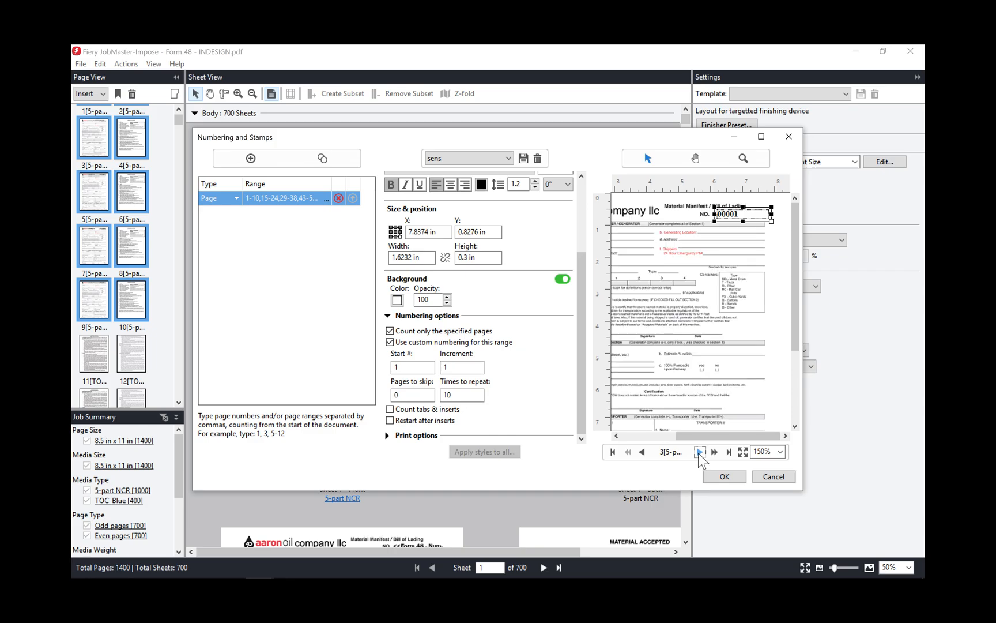
left_click(700, 452)
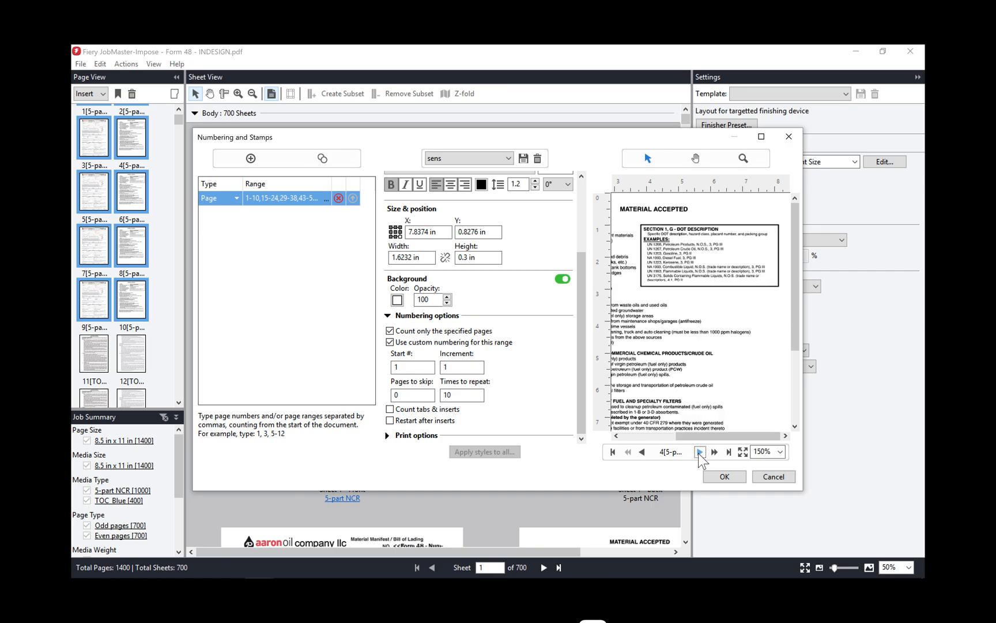
left_click(699, 453)
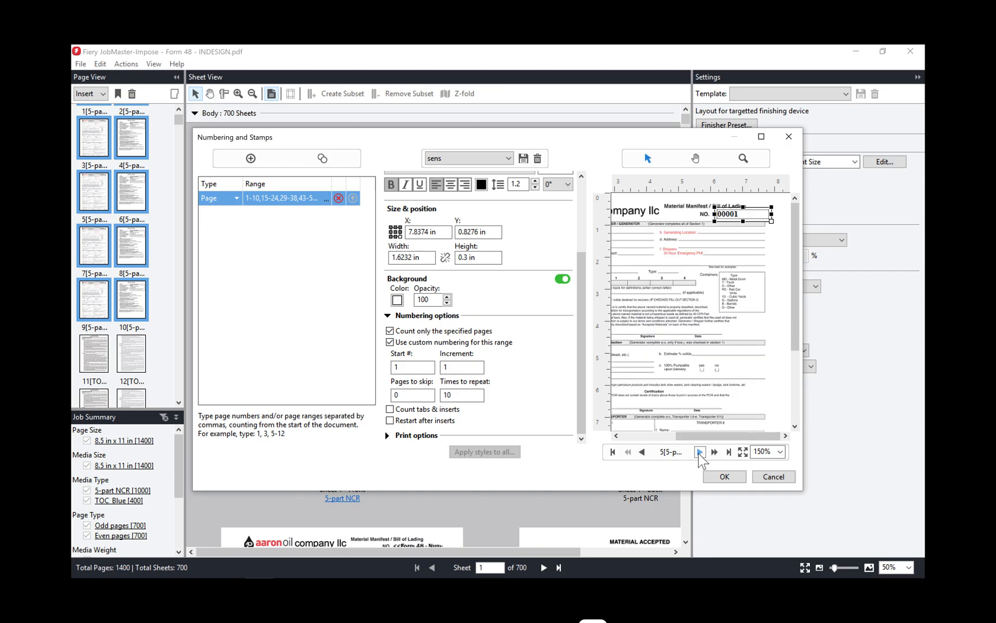
left_click(700, 452)
left_click(699, 452)
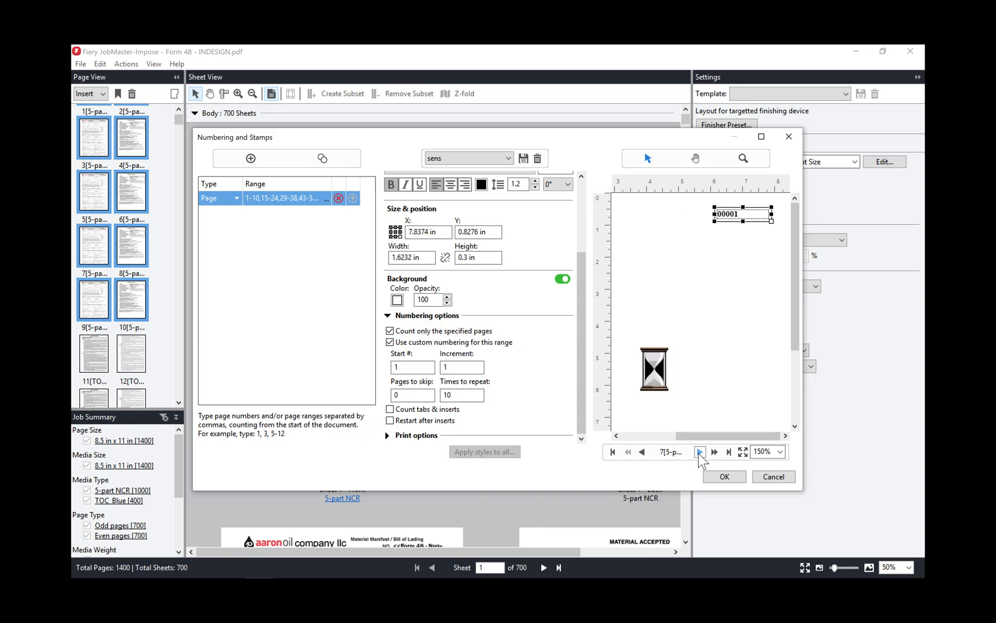
left_click(699, 452)
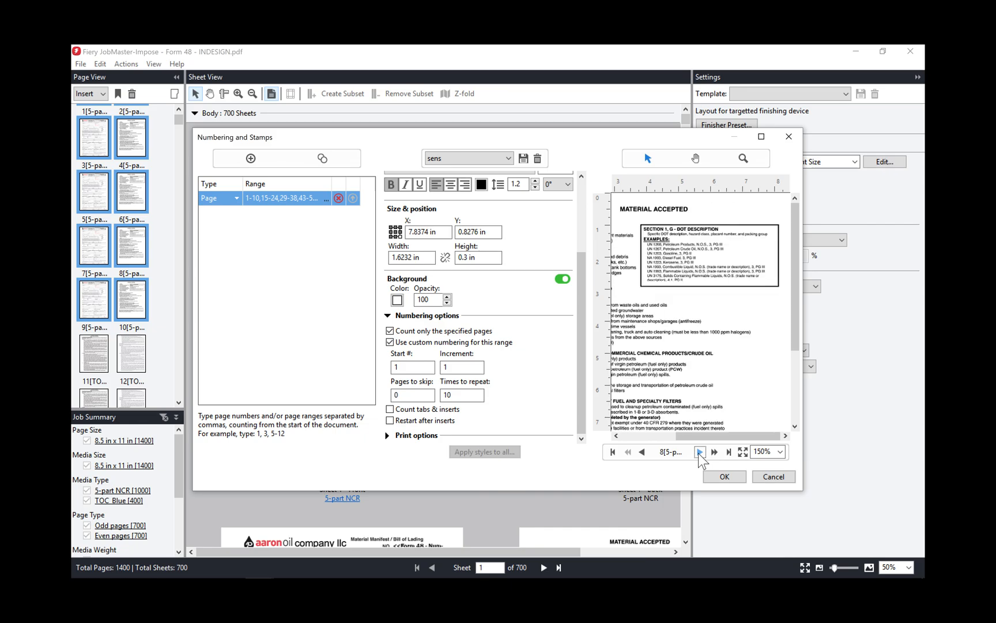
left_click(700, 452)
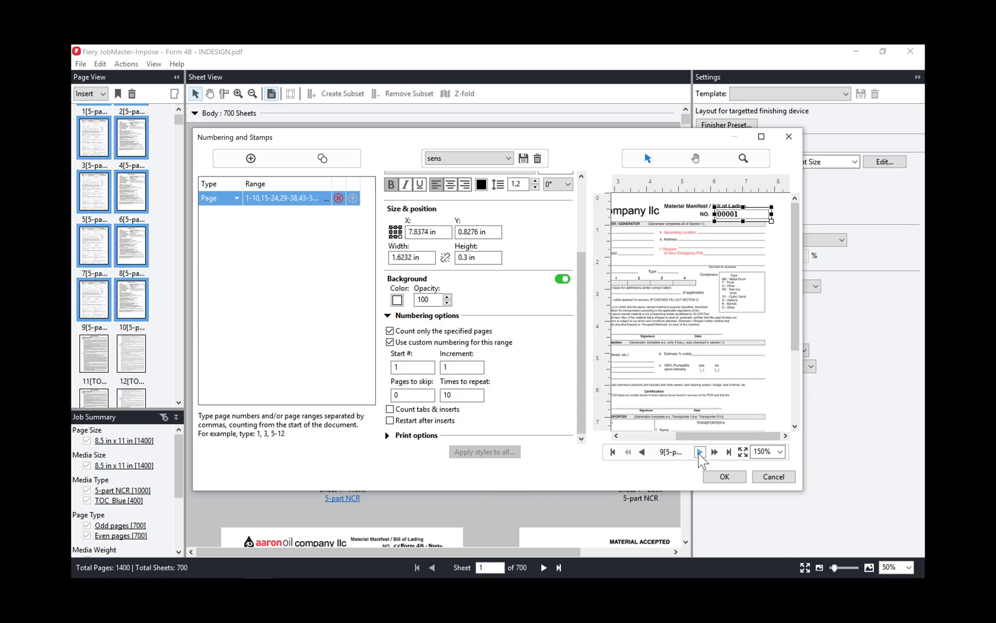
left_click(699, 452)
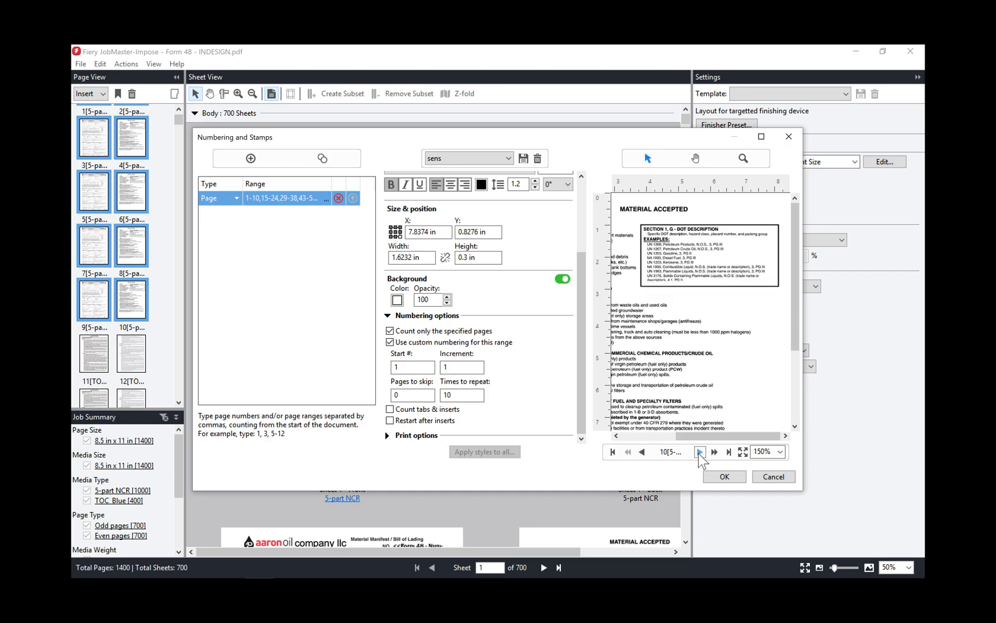
left_click(699, 453)
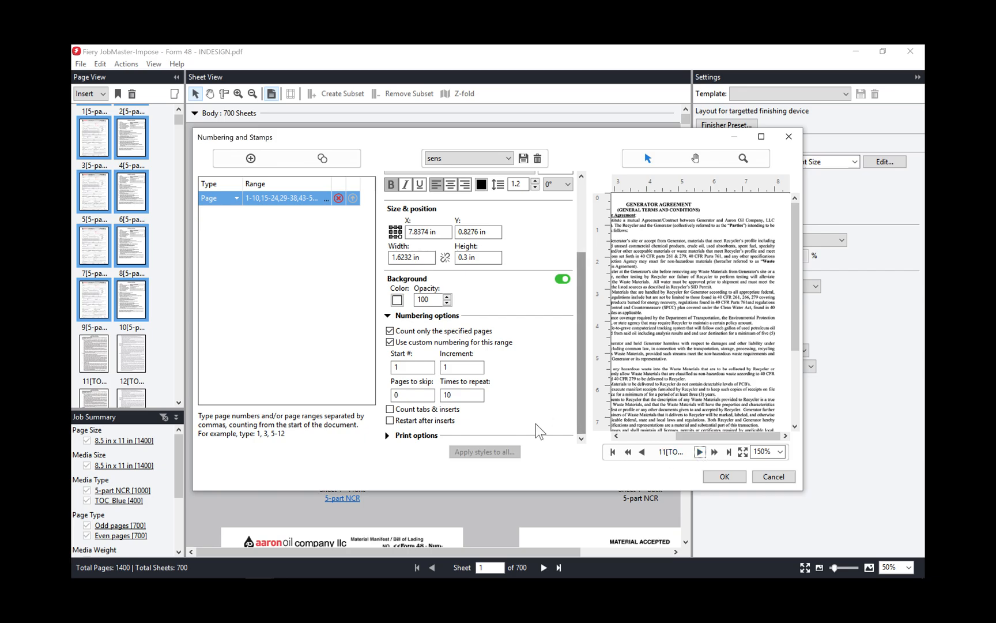
Step: Show the numbering entry's print options and check the preview onward to page 15, the start of the second set
left_click(387, 435)
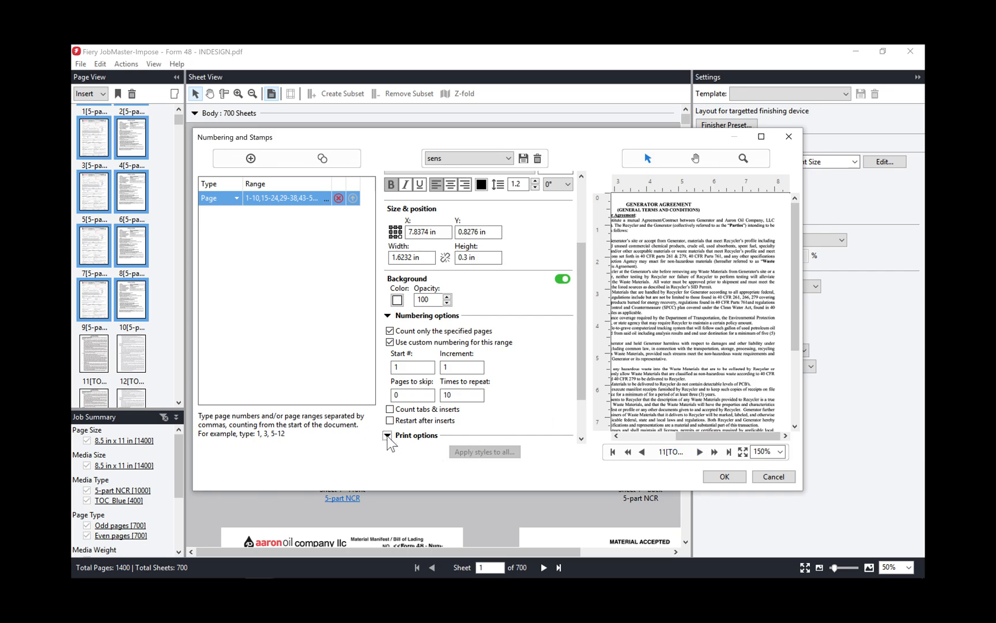
left_click_drag(580, 384, 580, 451)
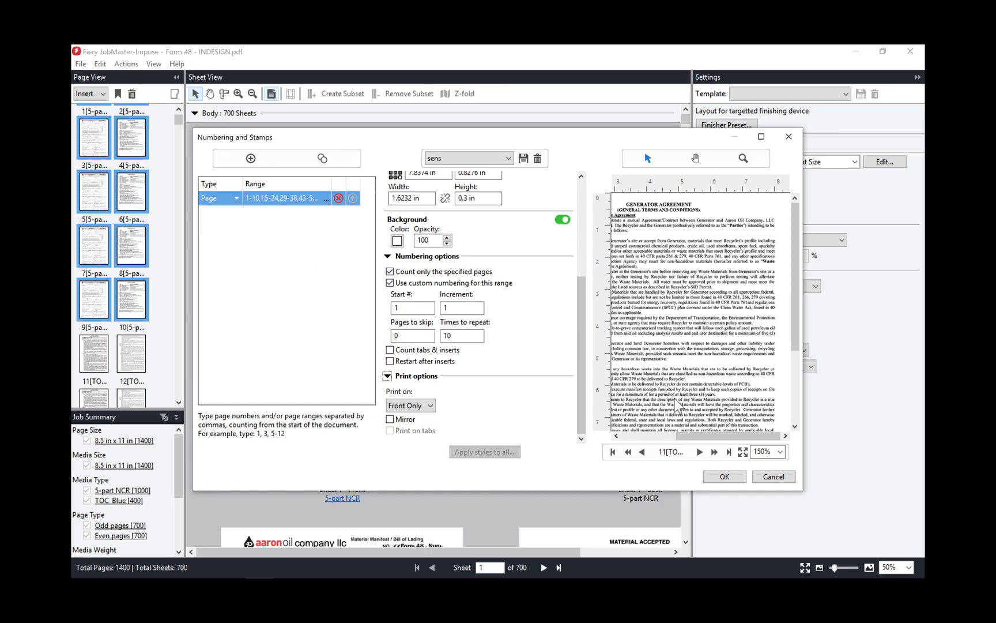
left_click(700, 451)
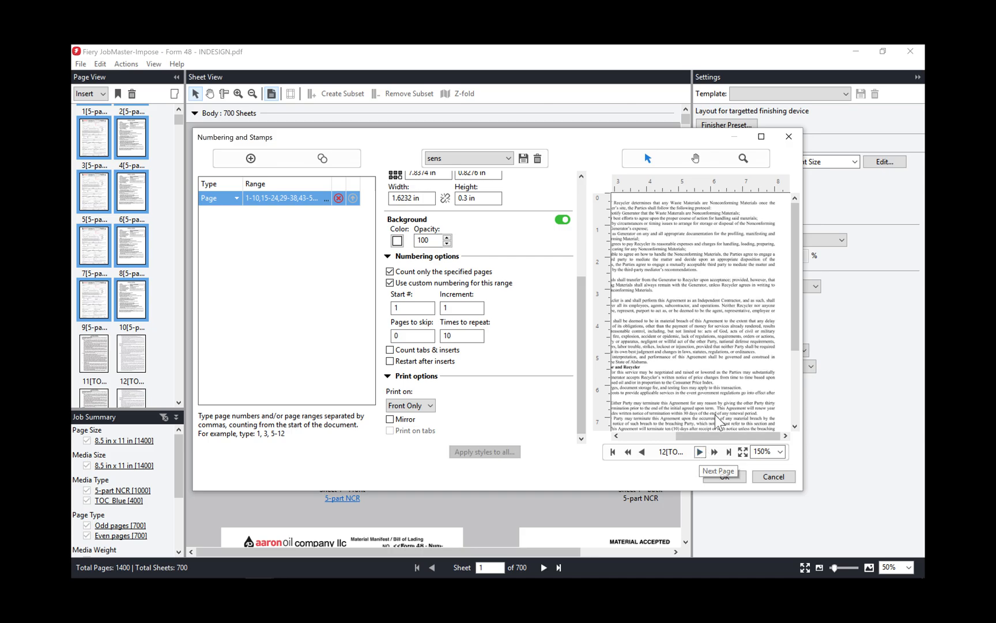
left_click(699, 452)
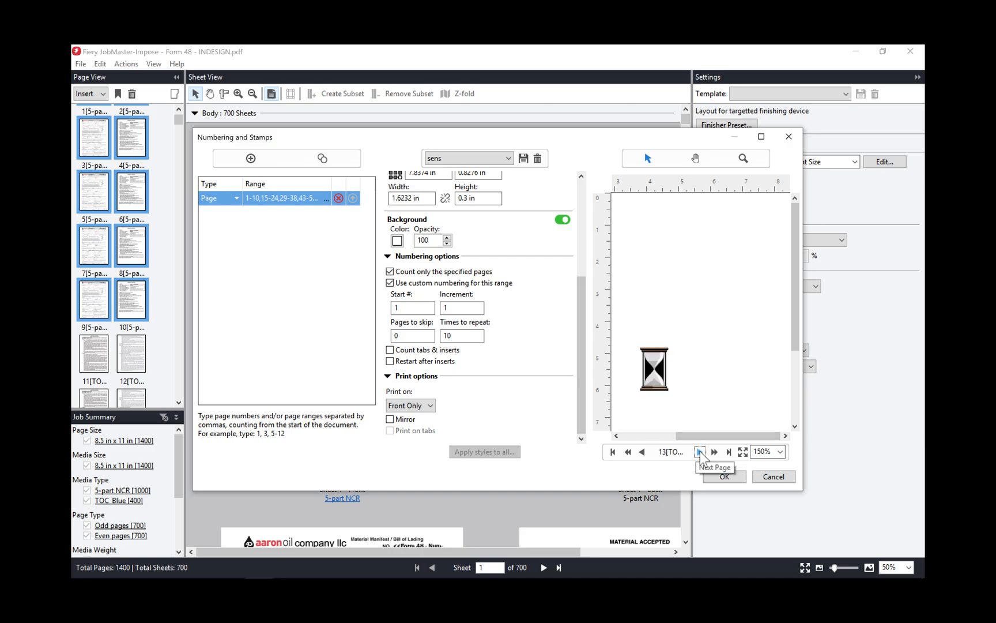
left_click(700, 452)
left_click(700, 452)
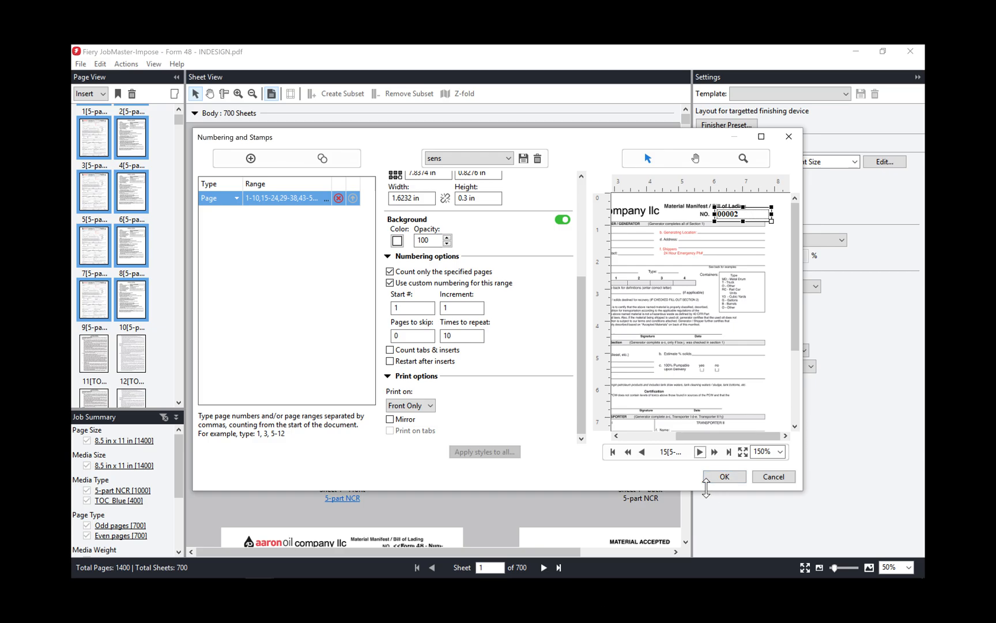
Step: Cancel the numbering edits and close the JobMaster job without saving, returning to Fiery Command WorkStation
left_click(773, 476)
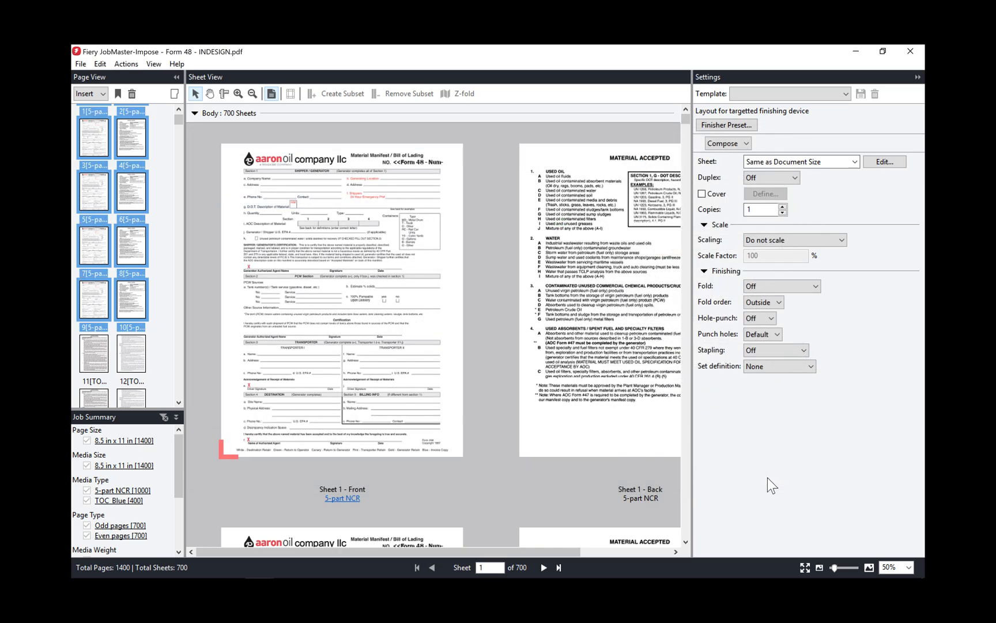
left_click(912, 53)
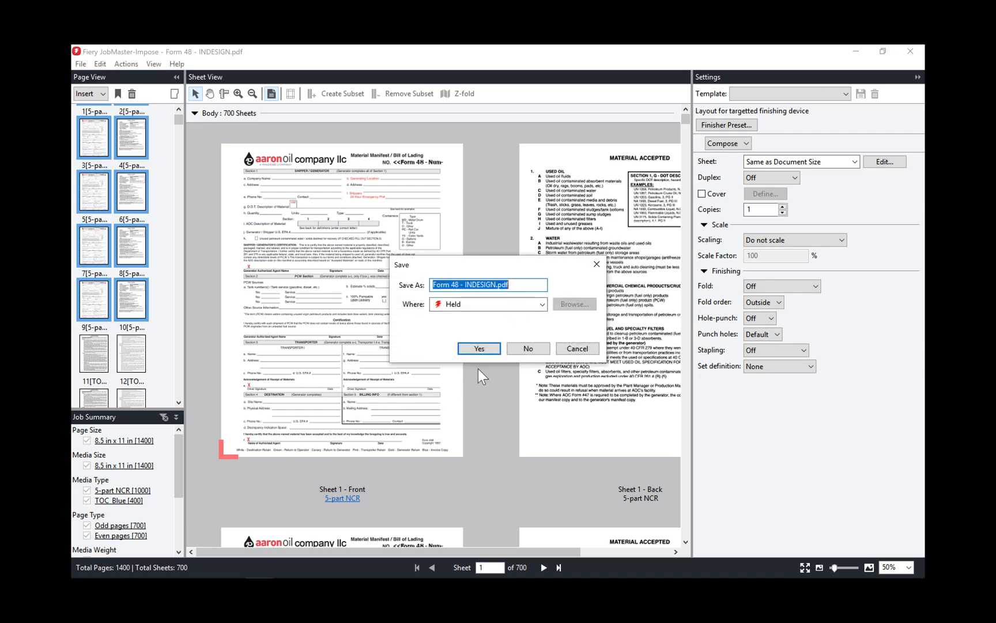
left_click(516, 348)
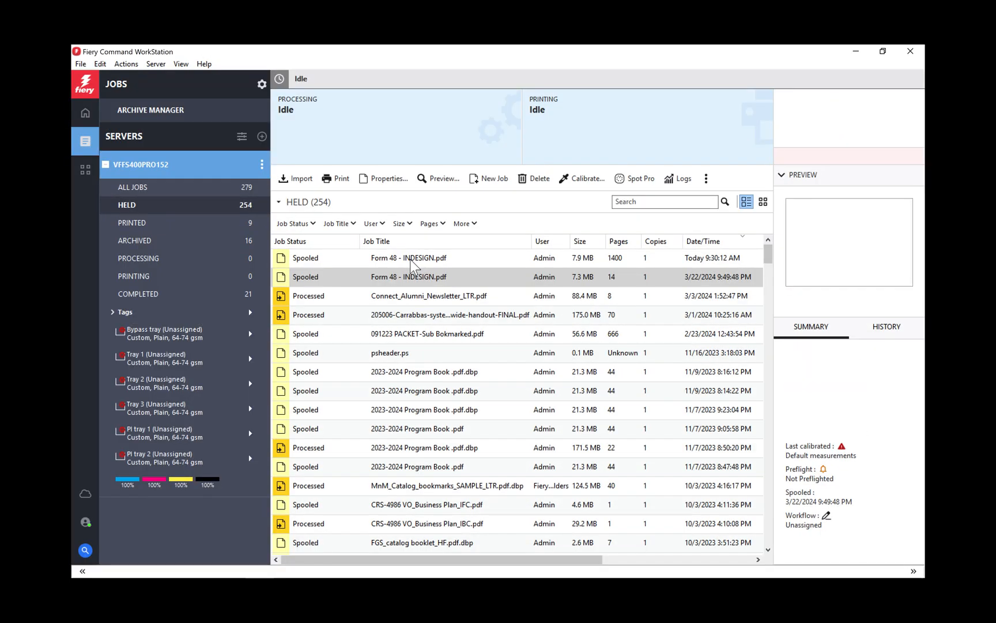
Step: Process and hold the 1400-page Form 48 - INDESIGN.pdf job from the Held list
left_click(410, 260)
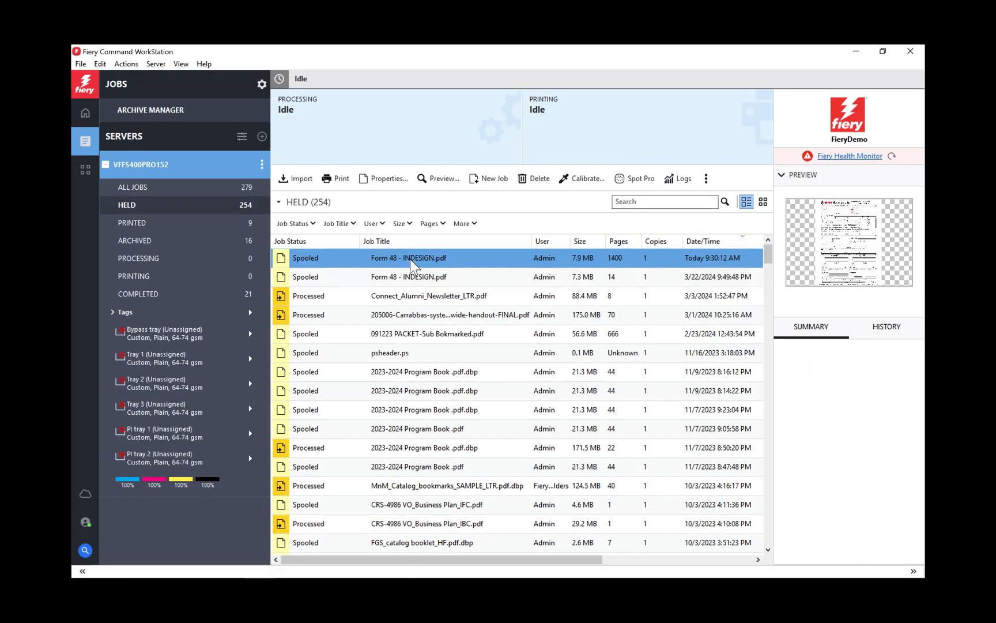
right_click(410, 259)
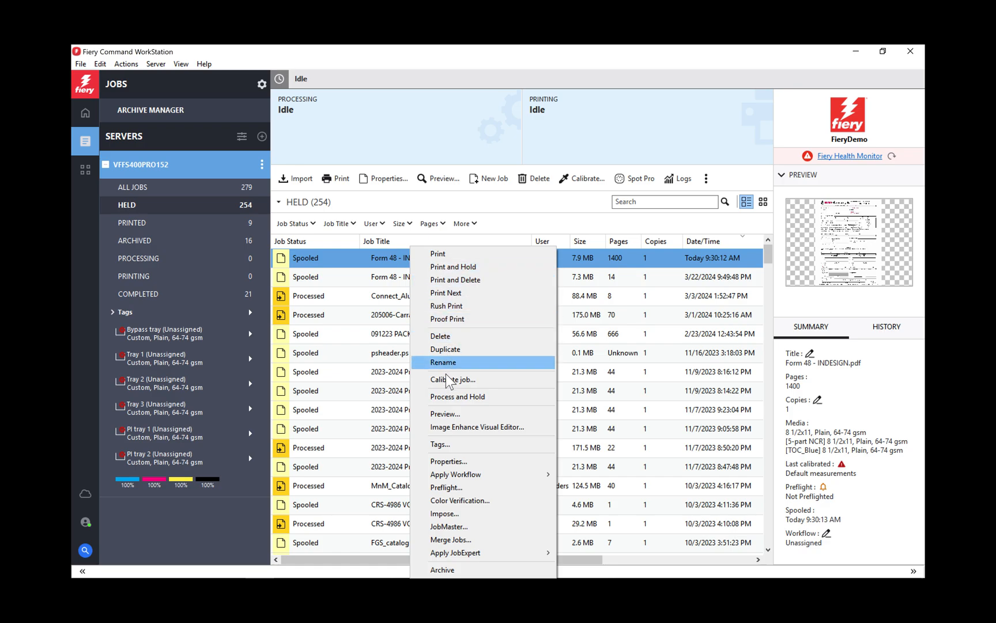
left_click(447, 397)
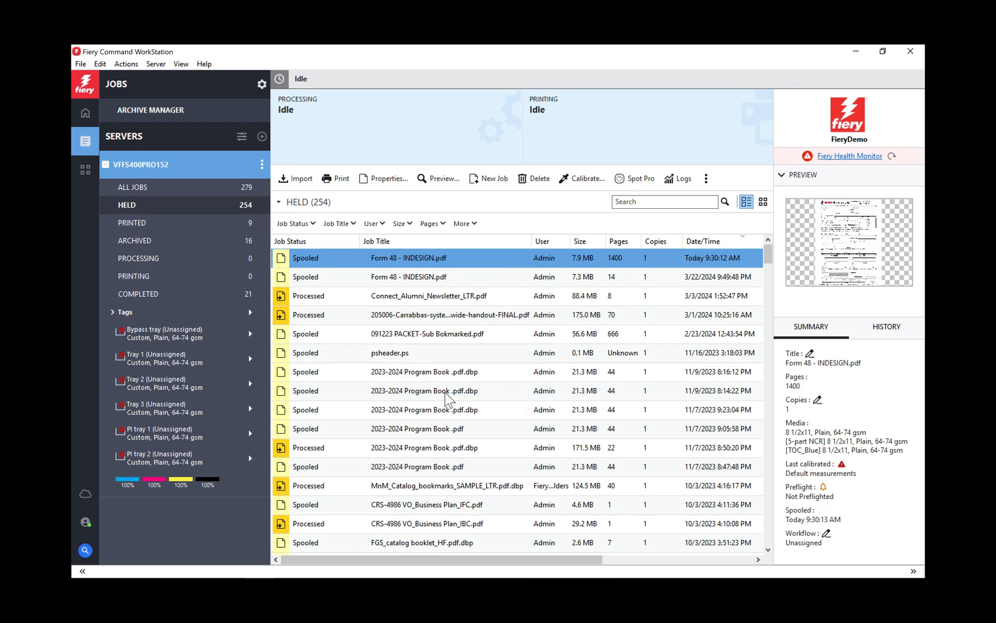